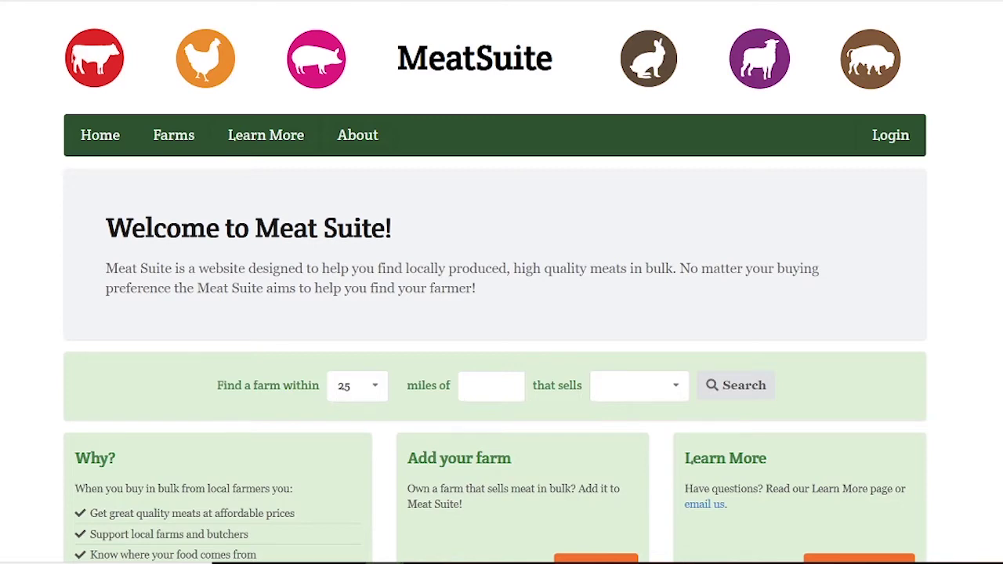
# Open the Farm Signup form from the Add your farm box and scroll through its empty fields.
pyautogui.scroll(-1, 495, 314)
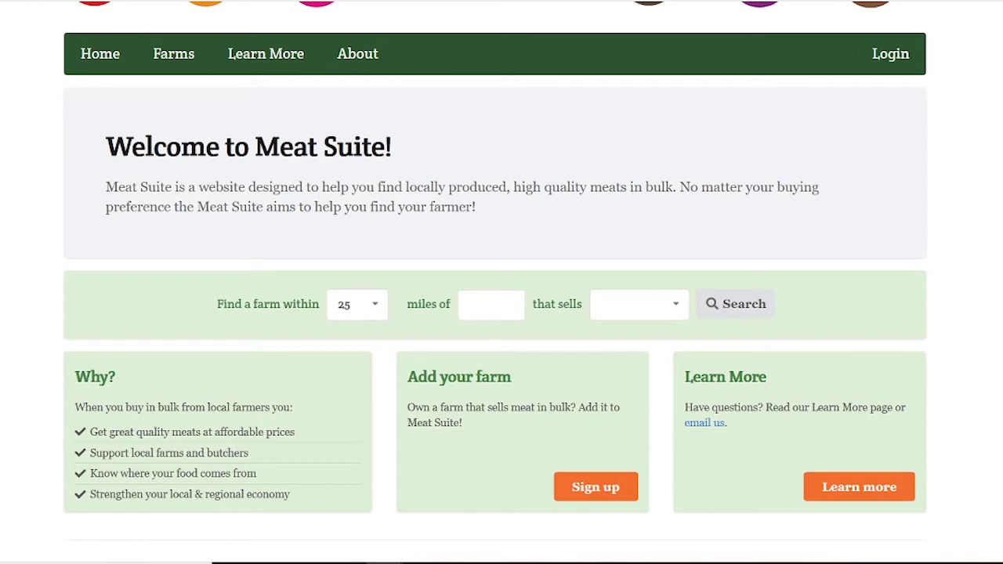
pyautogui.click(592, 488)
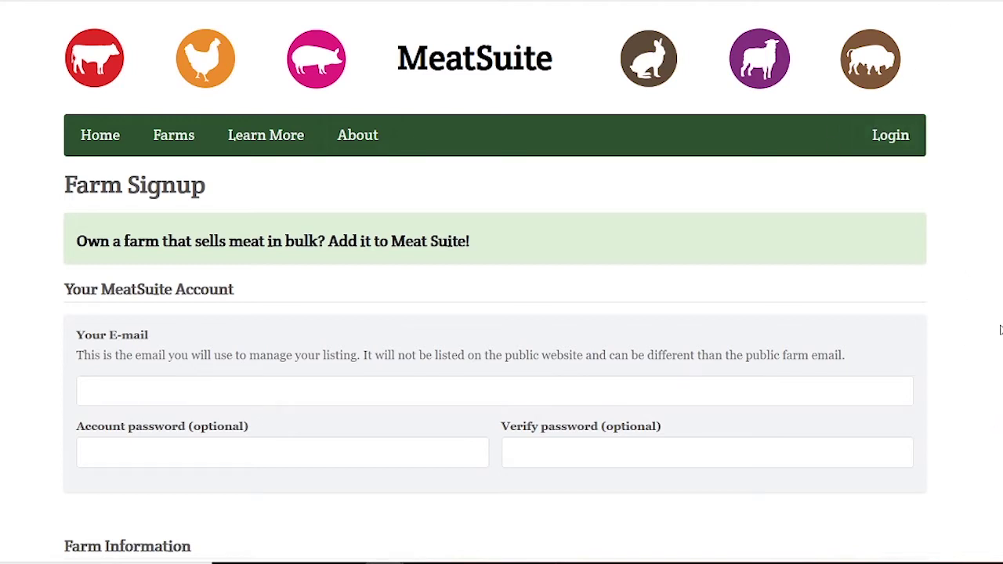
pyautogui.scroll(-2, 998, 330)
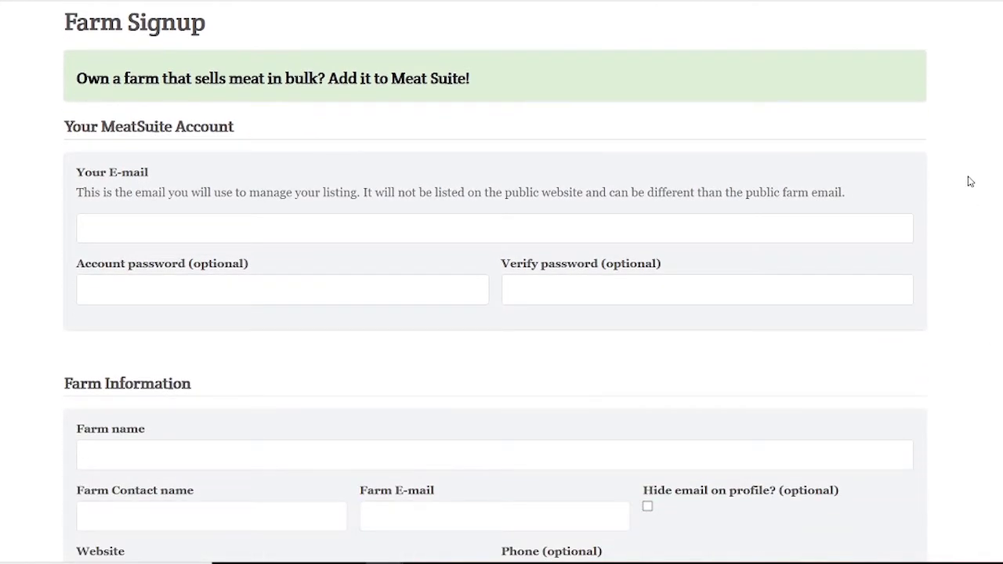
pyautogui.scroll(-1, 986, 174)
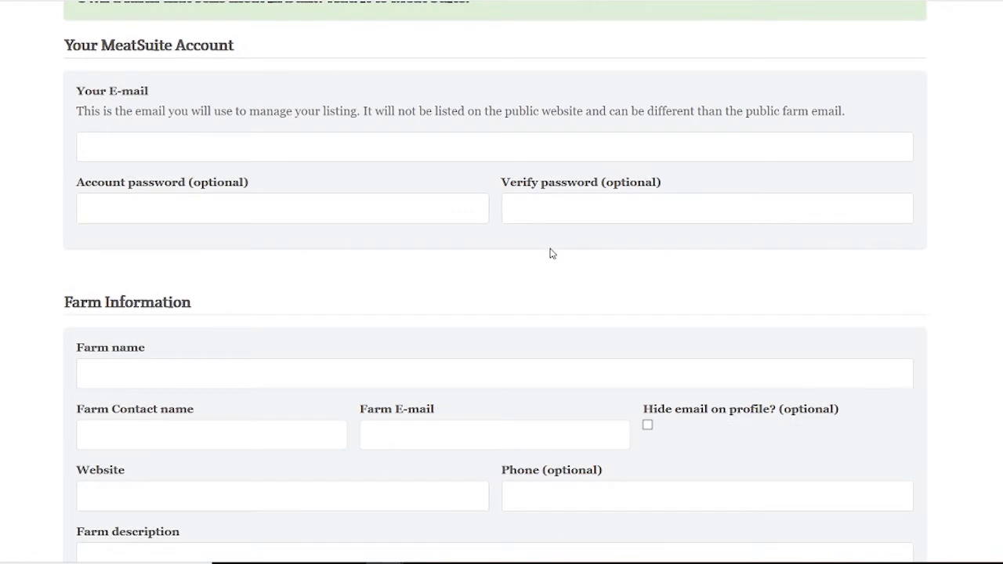
pyautogui.click(262, 151)
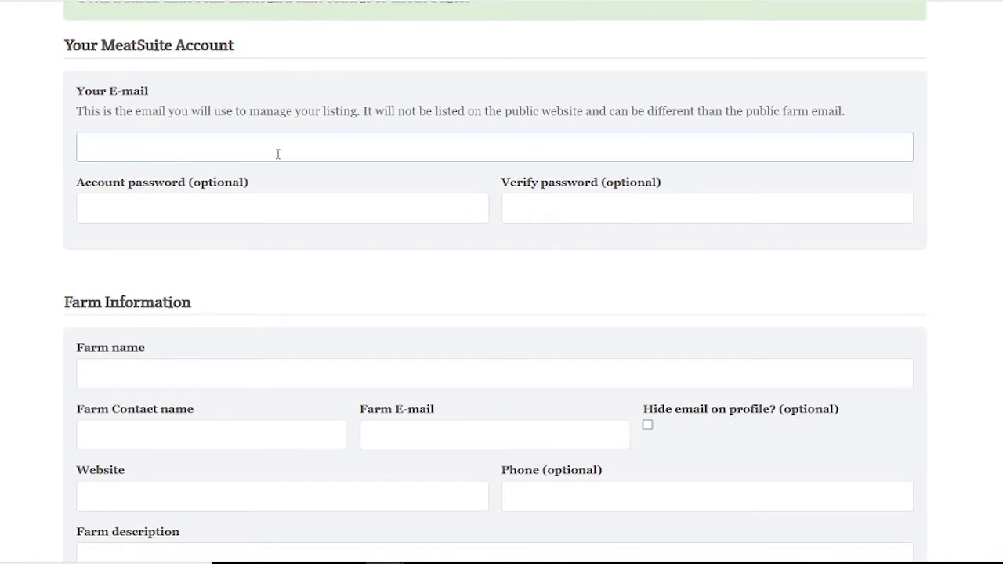
pyautogui.scroll(3, 967, 135)
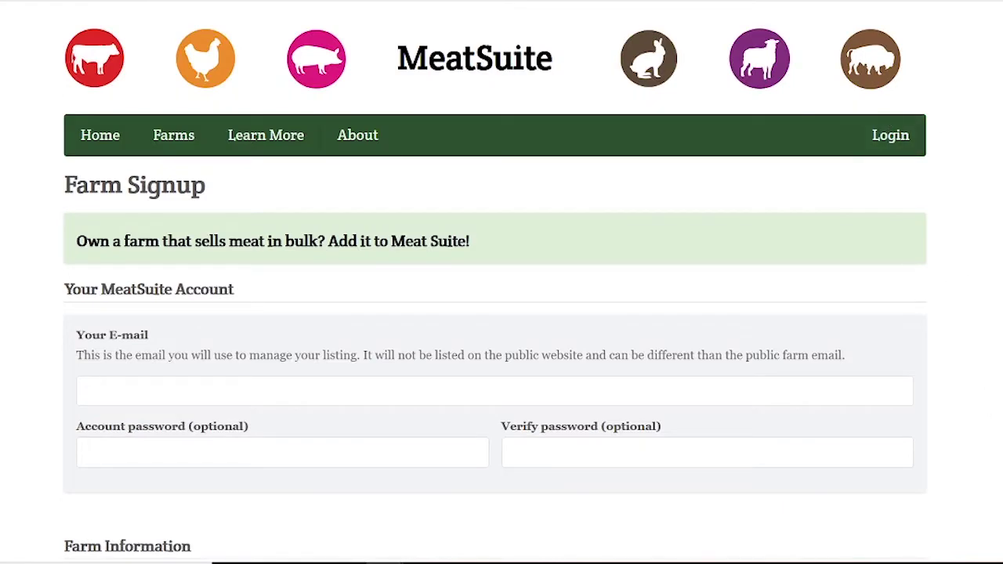
pyautogui.scroll(-1, 991, 334)
pyautogui.scroll(-3, 993, 332)
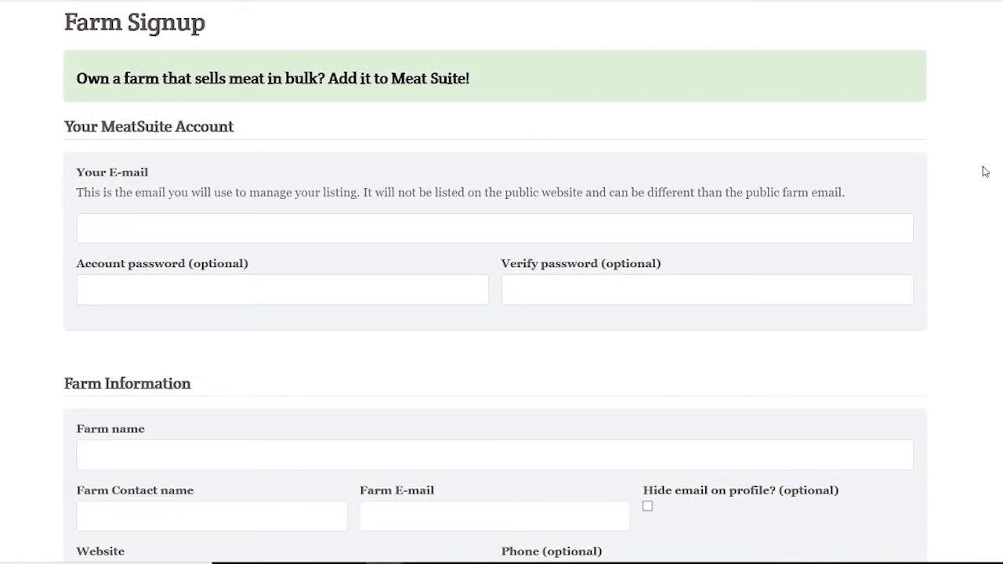
pyautogui.scroll(-2, 985, 171)
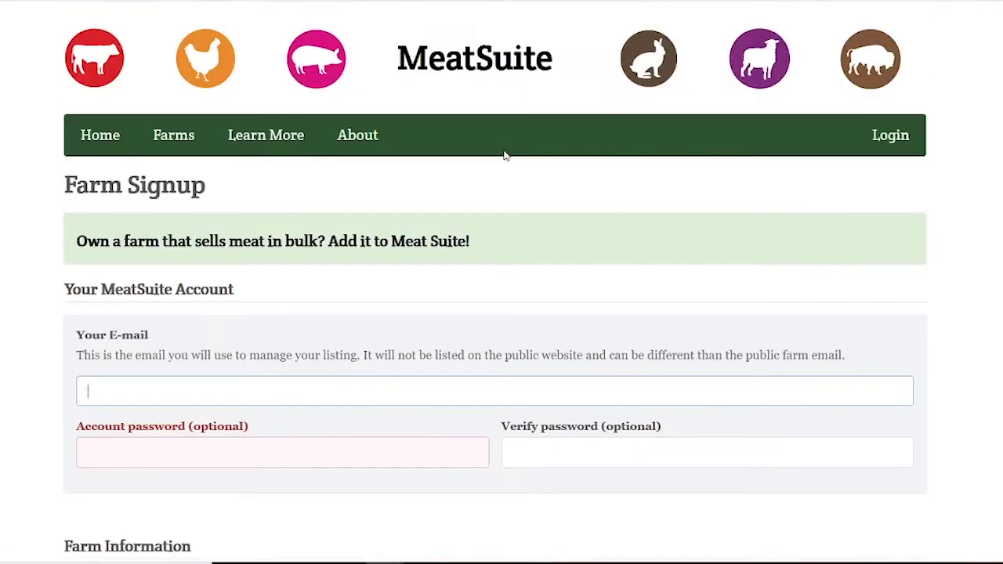
# Enter the account e-mail and type the account password in both password fields.
pyautogui.press('Tab')
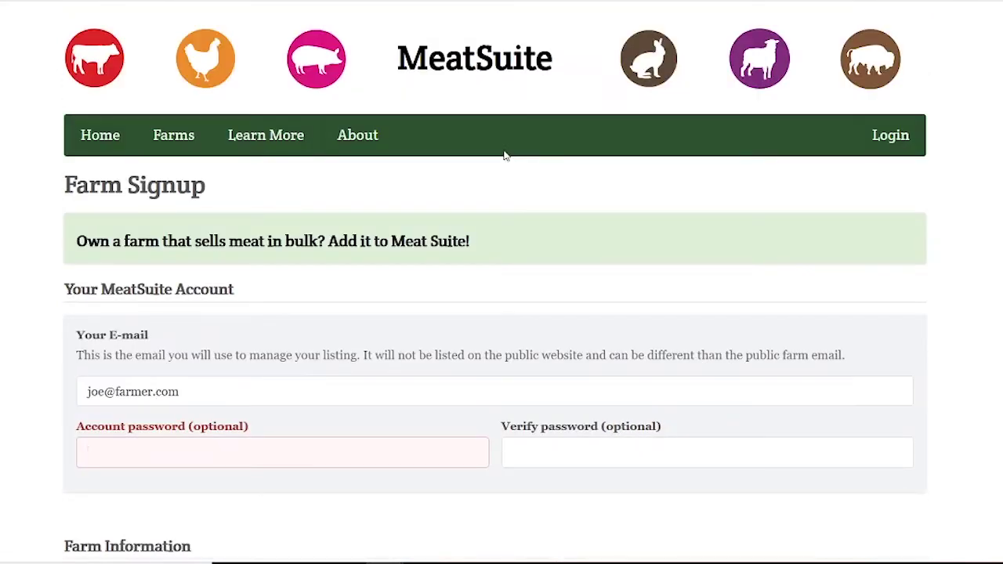
pyautogui.write('test')
pyautogui.press('Tab')
pyautogui.write('test')
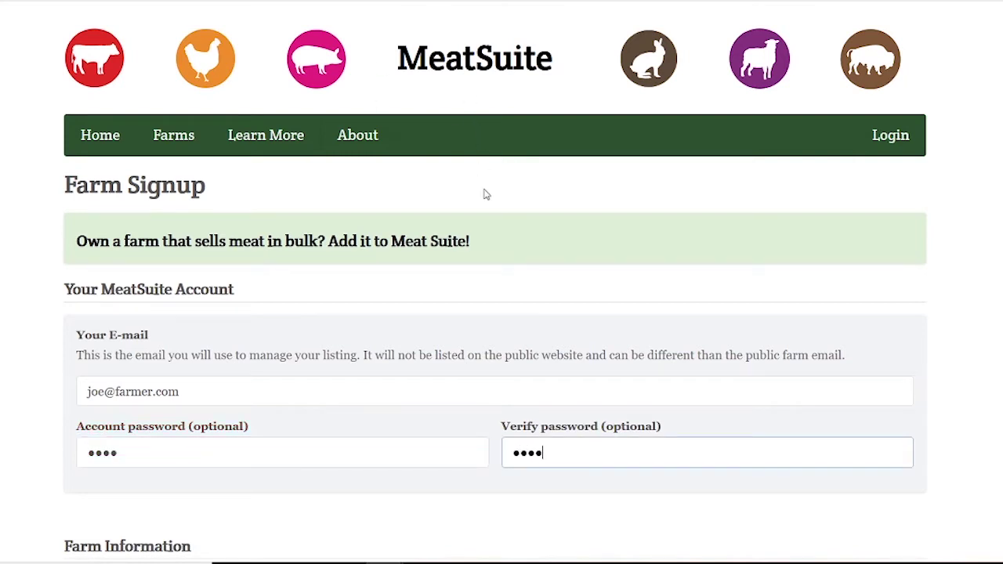
pyautogui.scroll(-5, 148, 119)
pyautogui.click(159, 131)
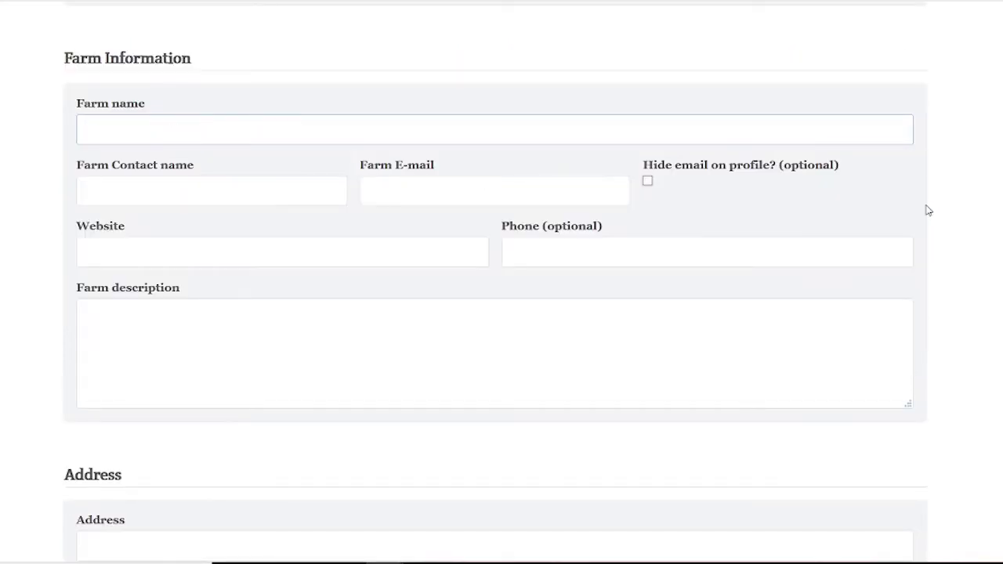
pyautogui.write("Joe's Farm")
pyautogui.press('Tab')
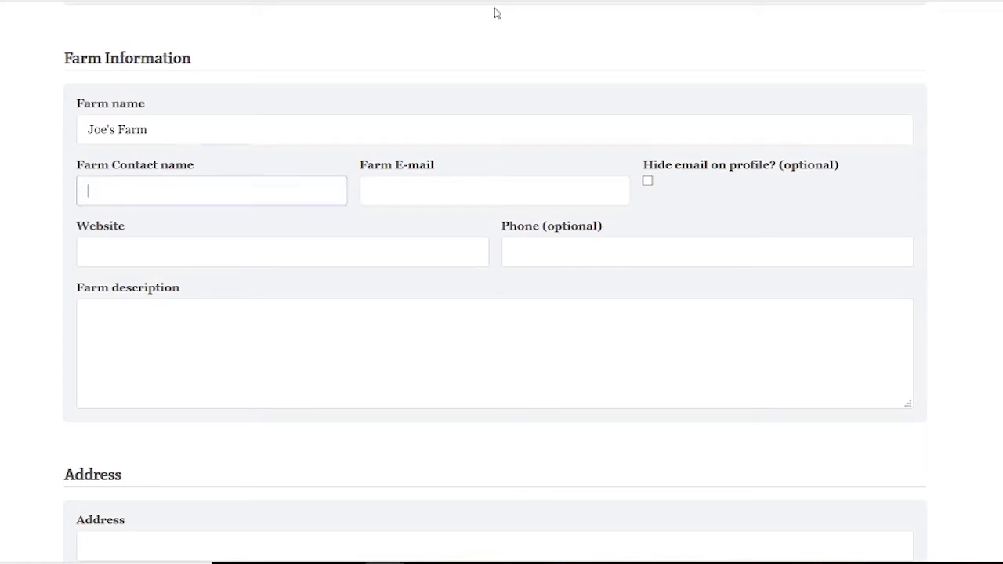
pyautogui.write('Joe the farmer')
pyautogui.press('Tab')
pyautogui.scroll(1, 243, 458)
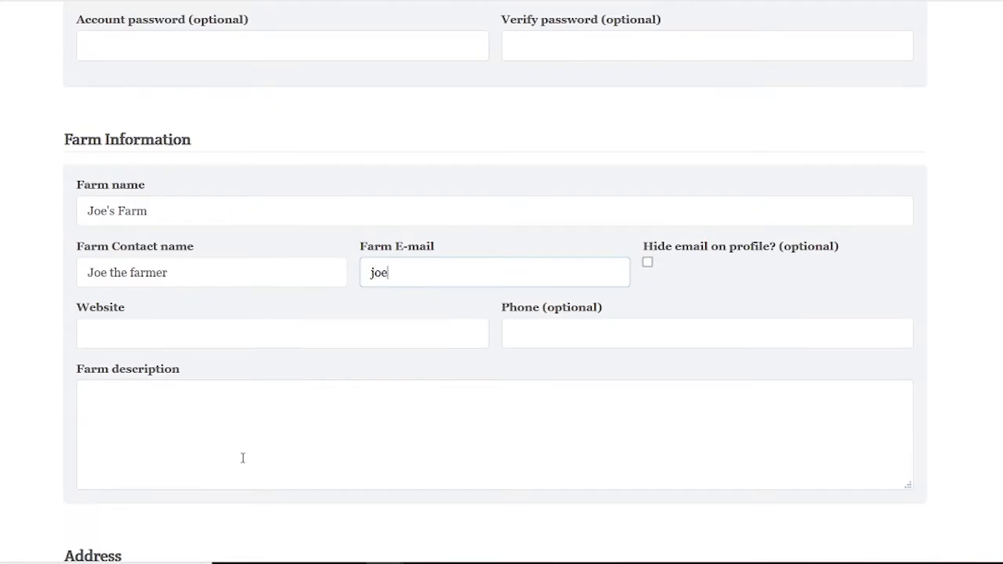
pyautogui.press('Tab')
pyautogui.write('w')
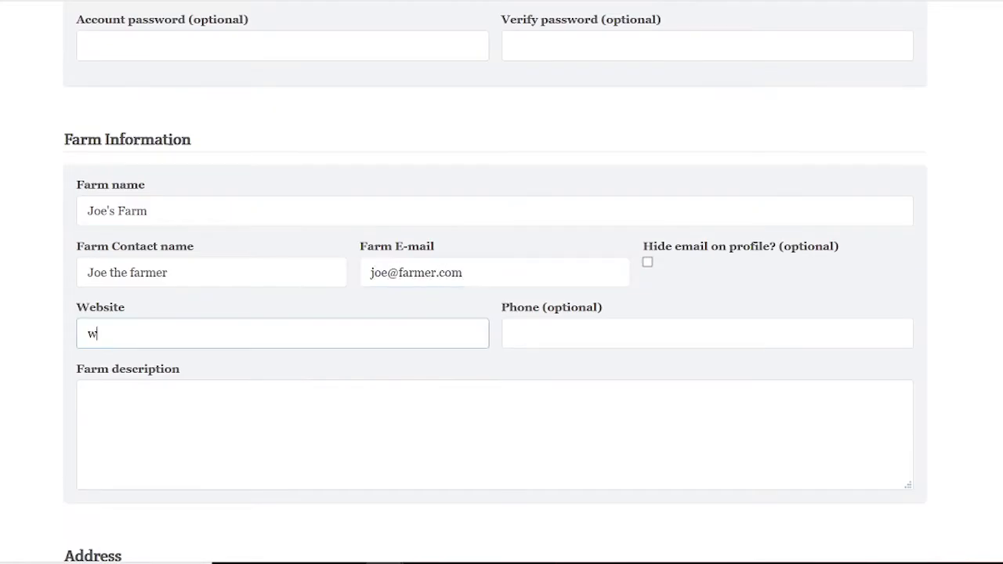
pyautogui.write('ww.joesfarm.com')
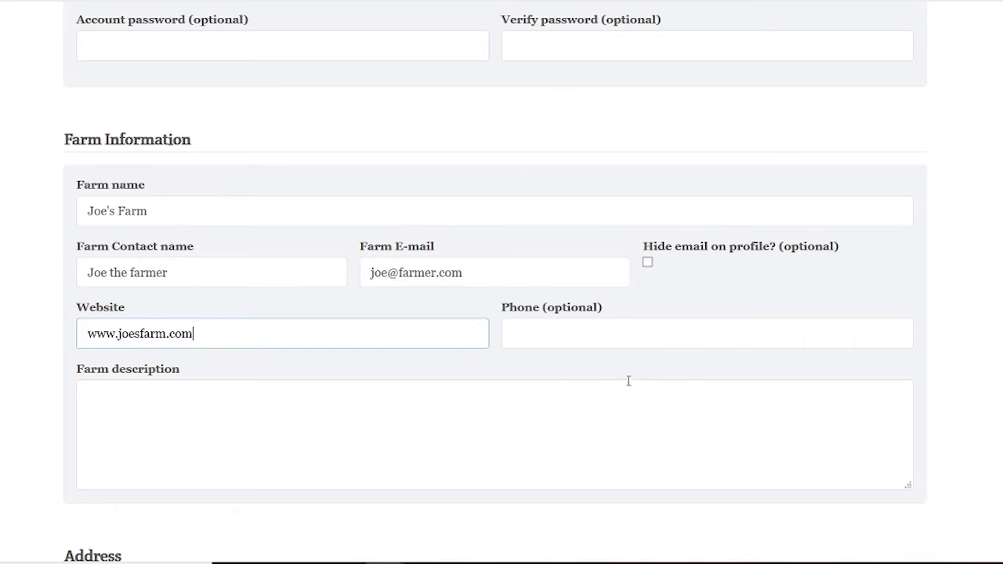
pyautogui.scroll(-1, 592, 290)
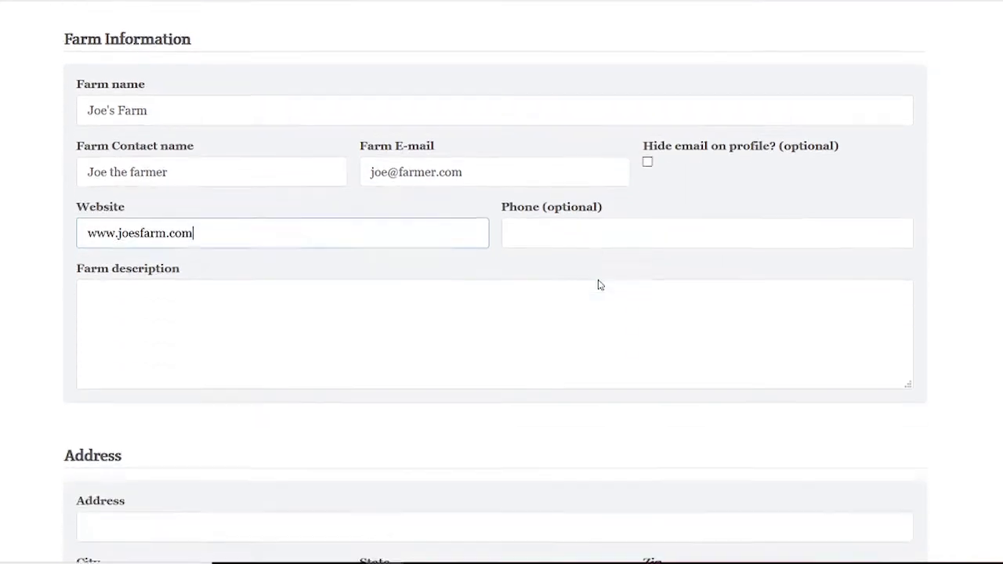
# Write a farm description about the Asheville NC century farm producing grass-fed beef on organic pastures.
pyautogui.click(597, 285)
pyautogui.write("Joe's farm is a centur")
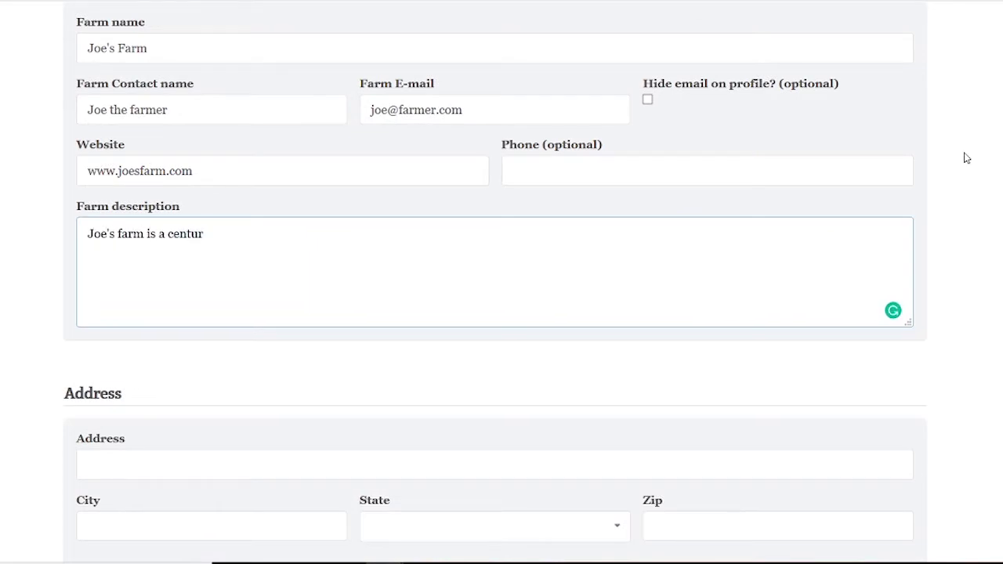
pyautogui.write('y farm in Asheville ')
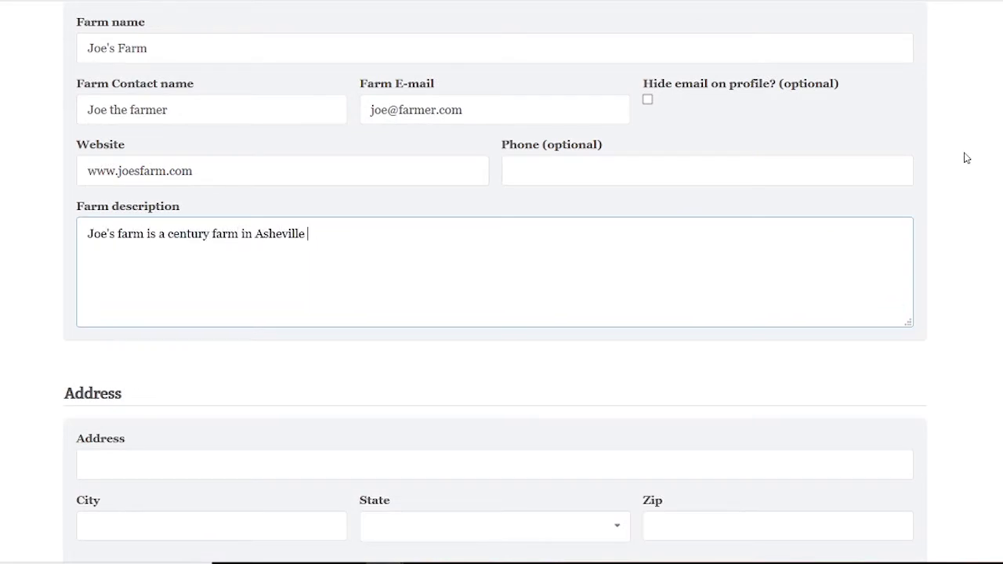
pyautogui.write('NC that produces some of the finest grass')
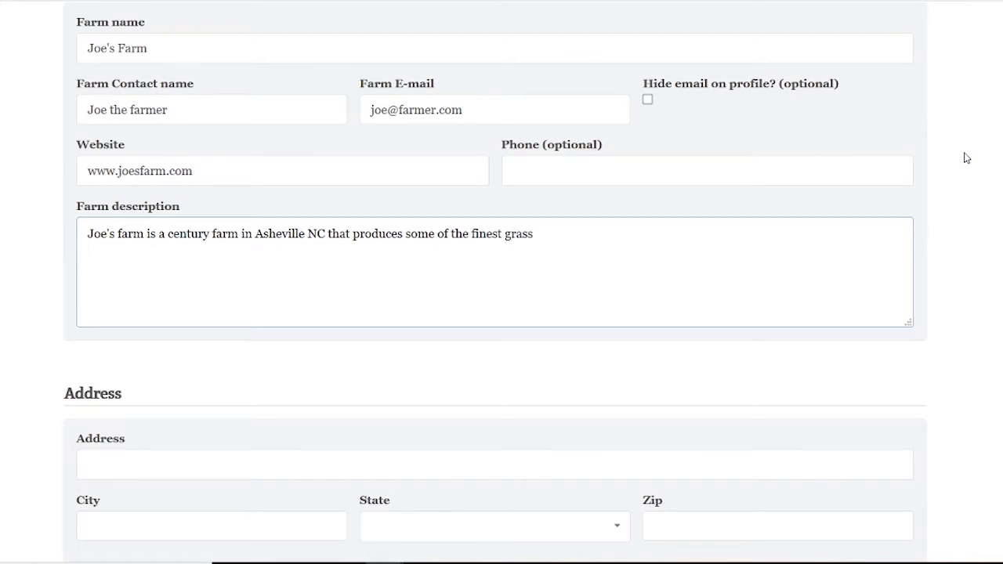
pyautogui.write(' fed beef around.  Our cattle are ')
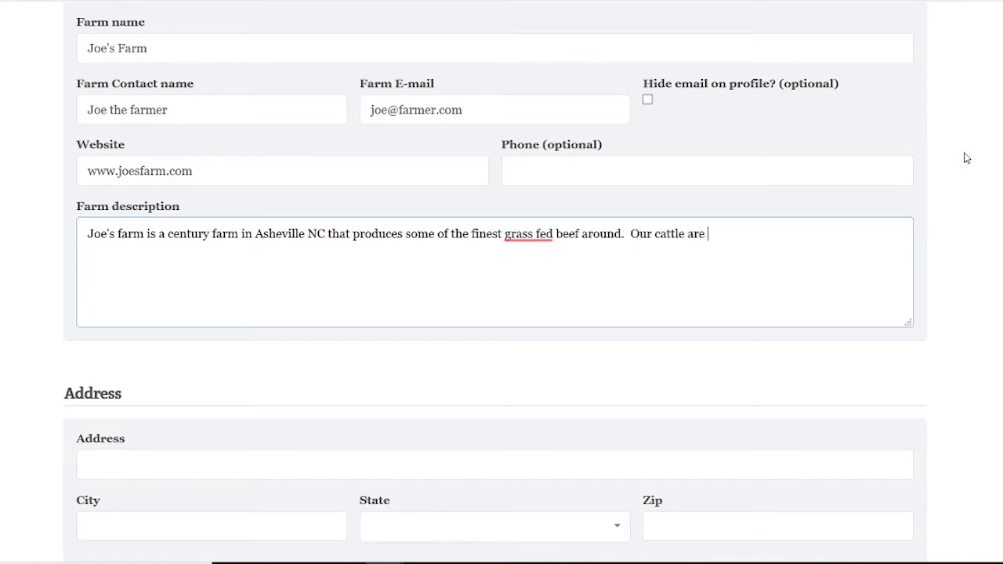
pyautogui.write('never fed any grain and are g')
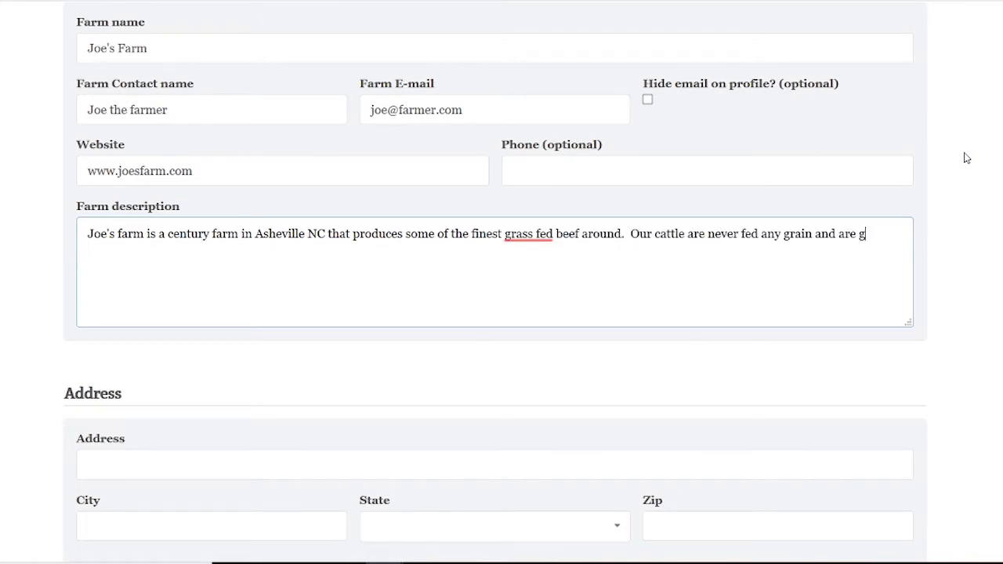
pyautogui.write('razed on organic pastures year round.')
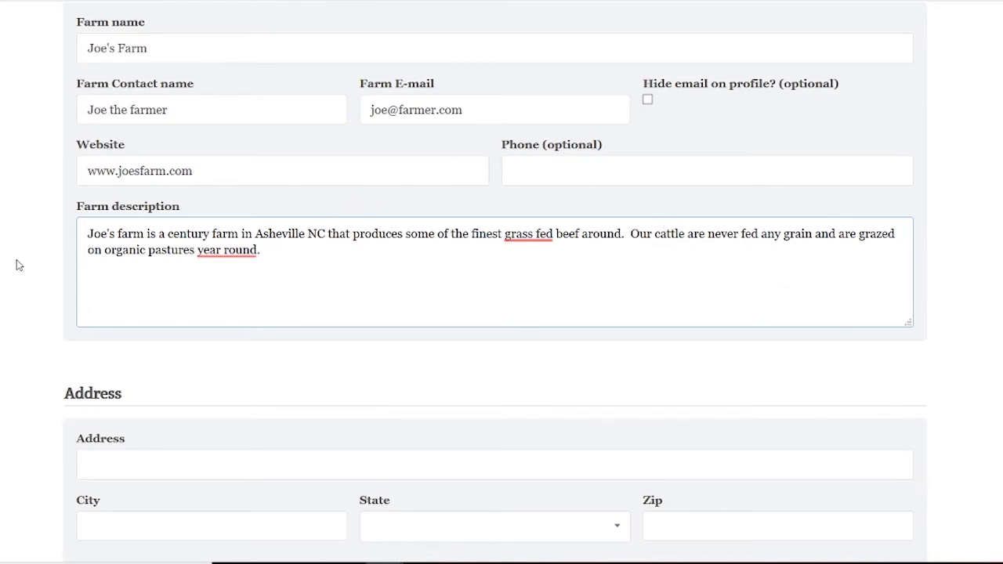
pyautogui.scroll(-4, 23, 300)
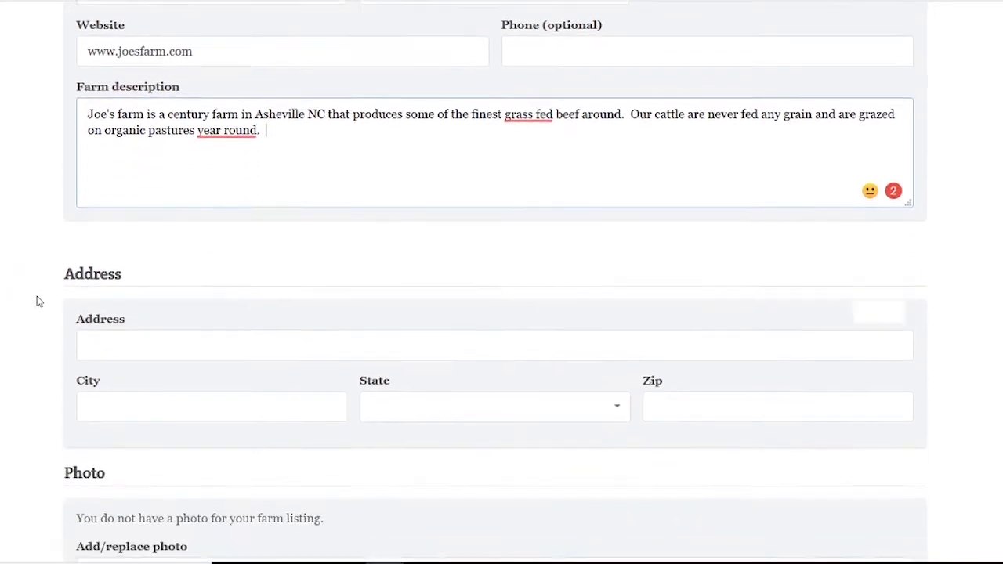
# Fill in the farm's street address, city Asheville, state North Carolina and zip code.
pyautogui.press('Tab')
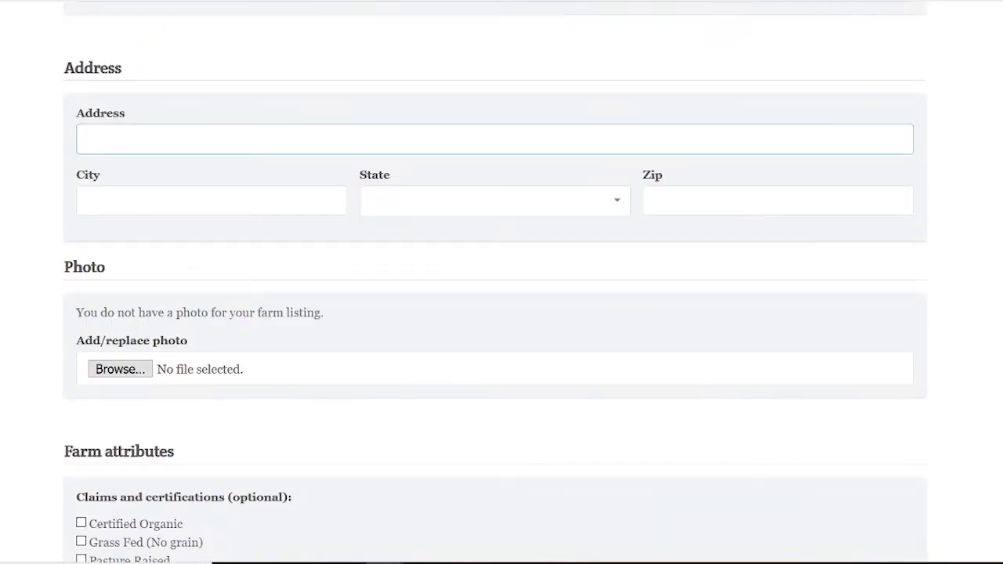
pyautogui.write('111 farmer way a')
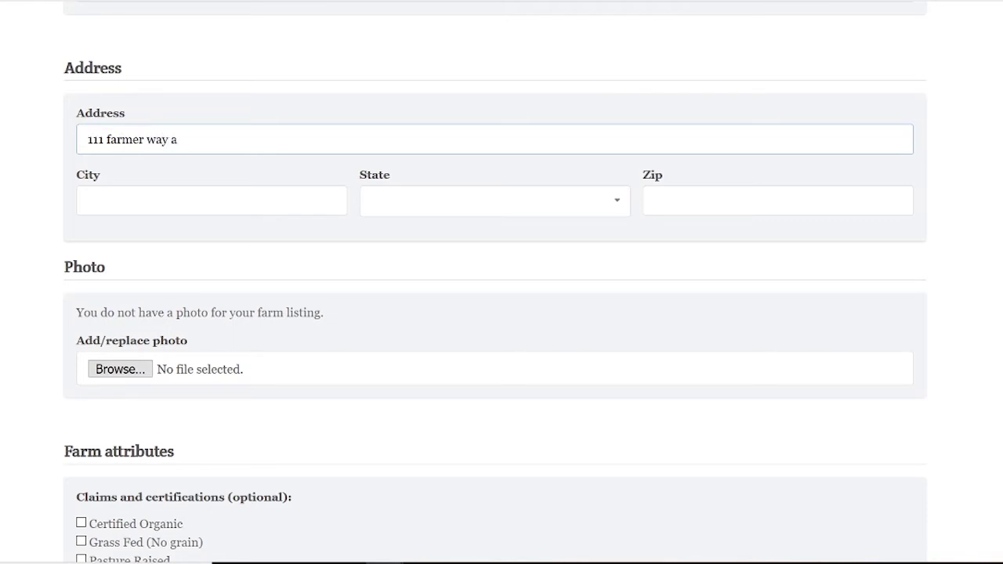
pyautogui.write('ve')
pyautogui.press('Tab')
pyautogui.write('Asheville')
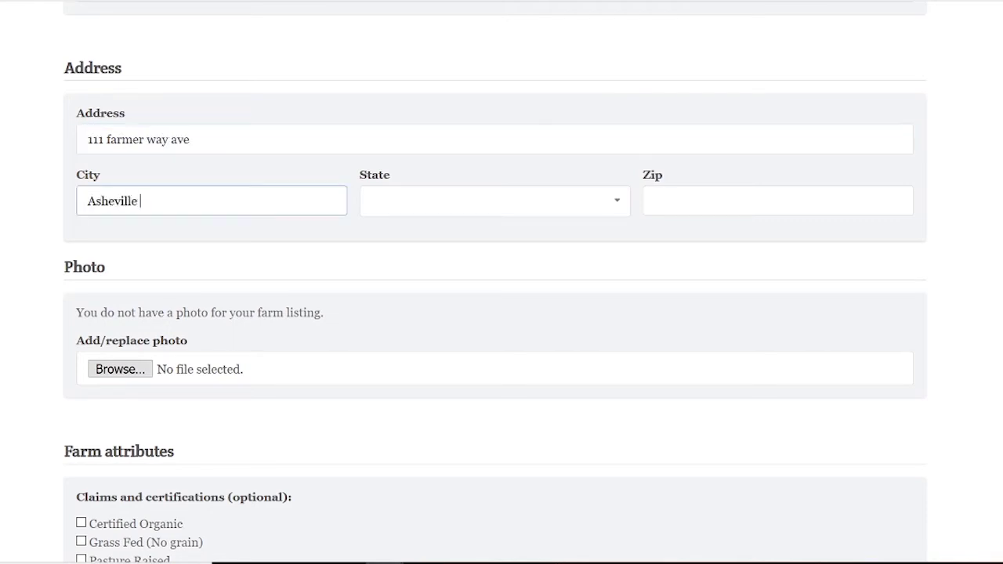
pyautogui.press('Tab')
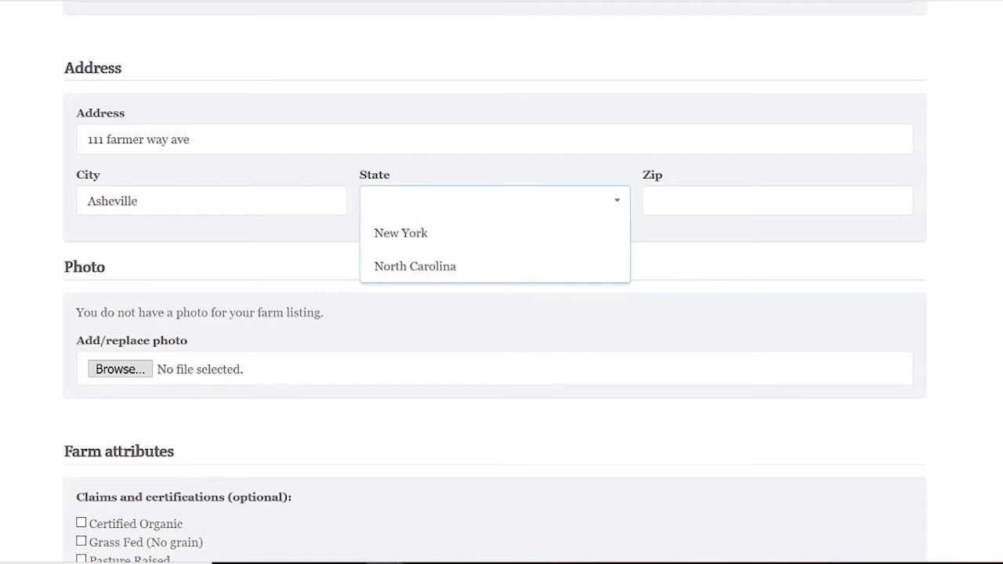
pyautogui.click(414, 267)
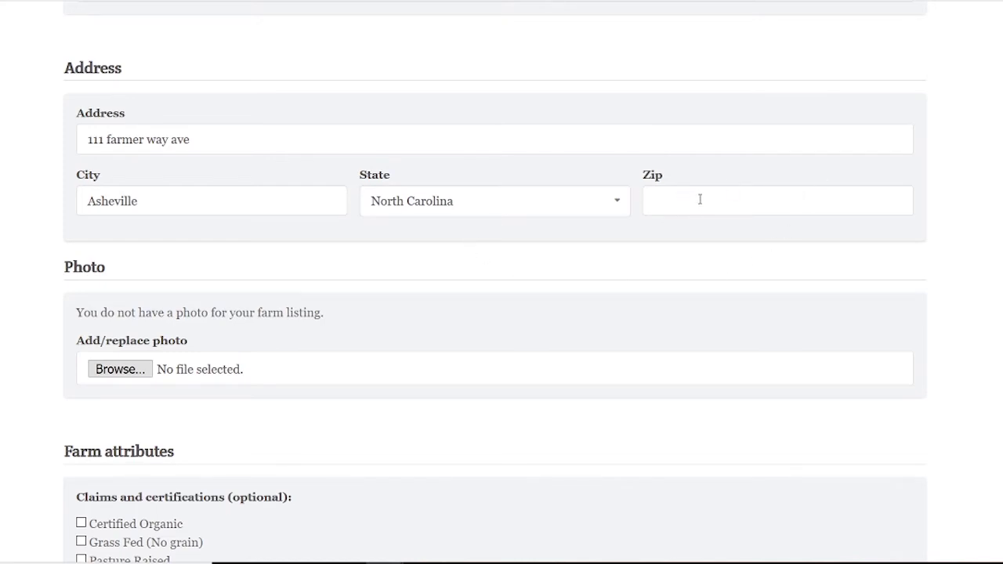
pyautogui.click(757, 195)
pyautogui.write('11111')
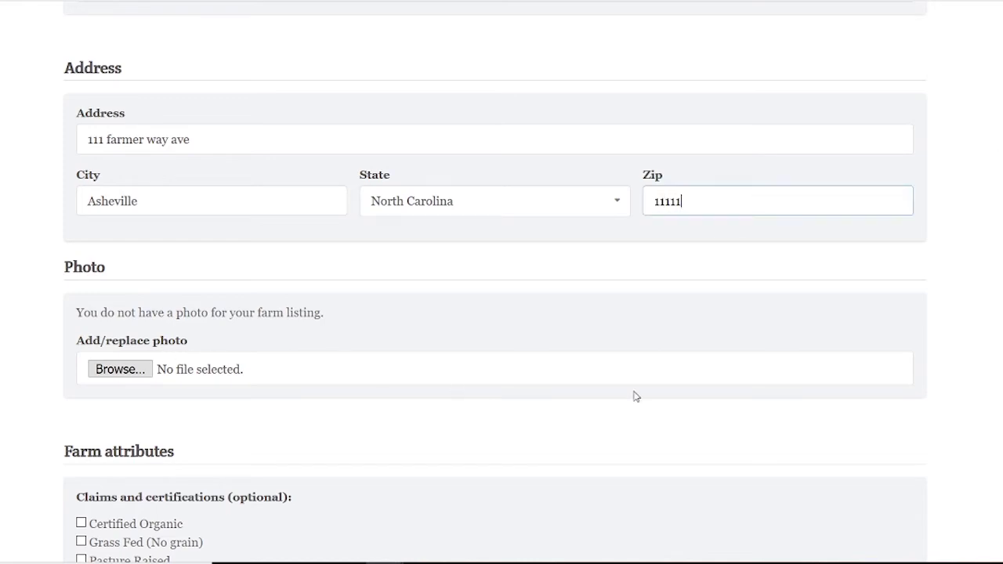
pyautogui.scroll(-1, 634, 396)
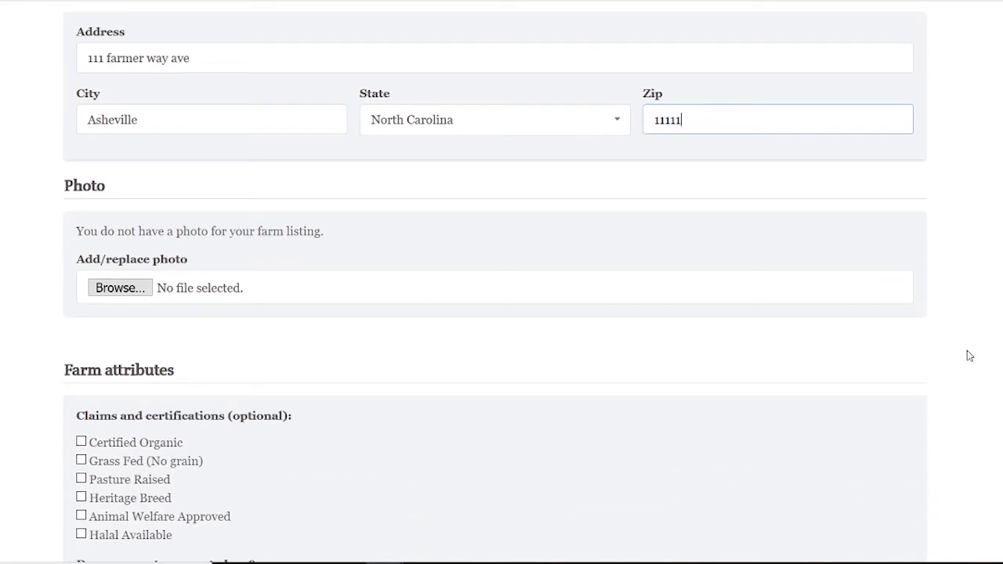
pyautogui.press('Tab')
# Attach the cattle photo P6300309.JPG to the farm listing.
pyautogui.click(330, 290)
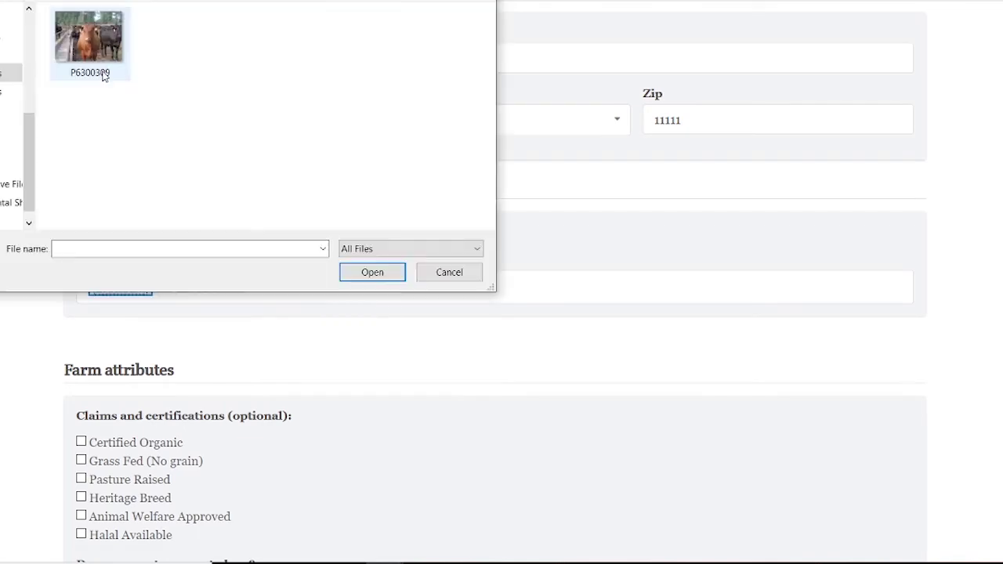
pyautogui.doubleClick(88, 37)
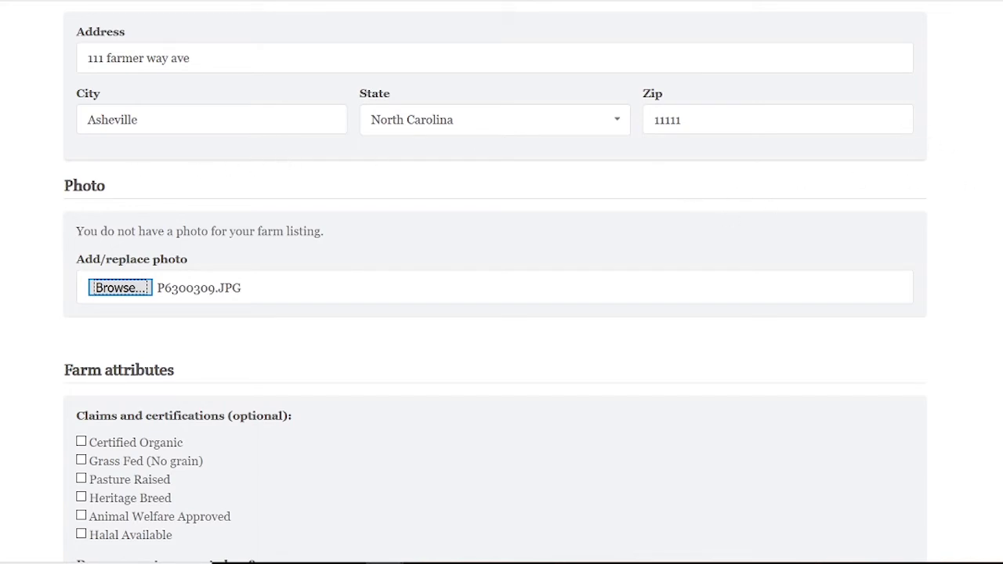
pyautogui.scroll(-3, 13, 253)
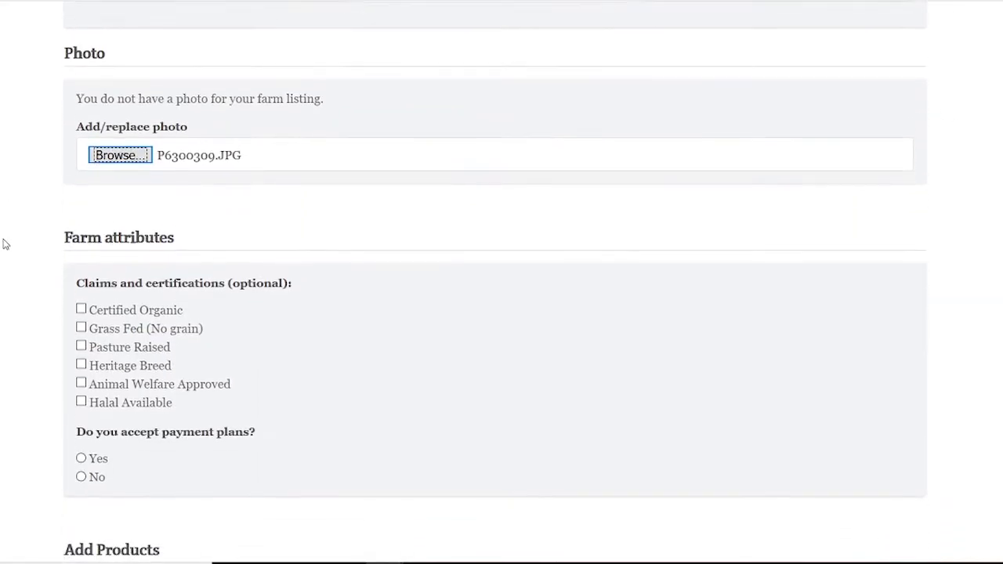
pyautogui.scroll(-3, 1, 251)
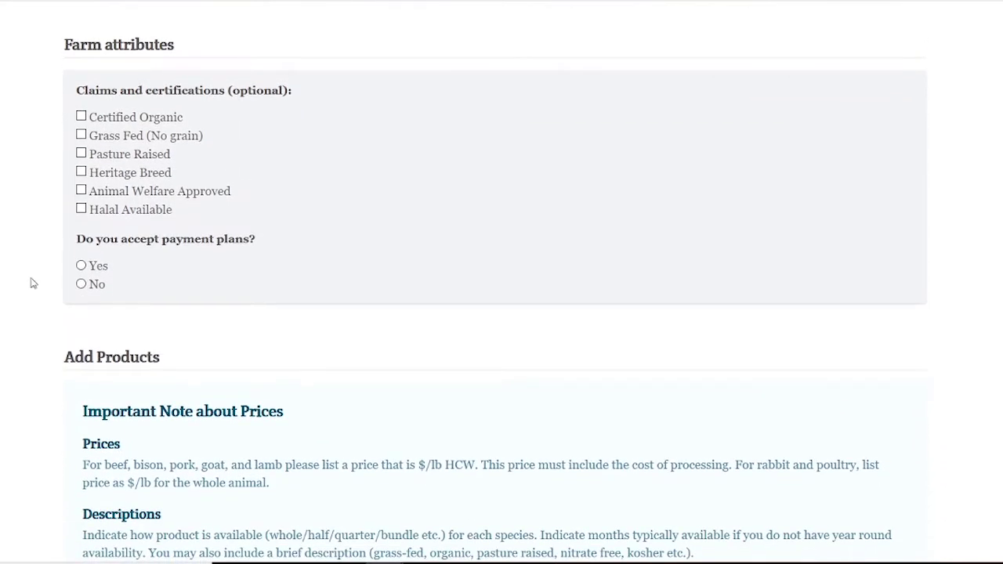
# Check the Grass Fed (No grain), Pasture Raised and Animal Welfare Approved claims.
pyautogui.click(82, 136)
pyautogui.click(82, 156)
pyautogui.click(81, 191)
pyautogui.scroll(-2, 82, 190)
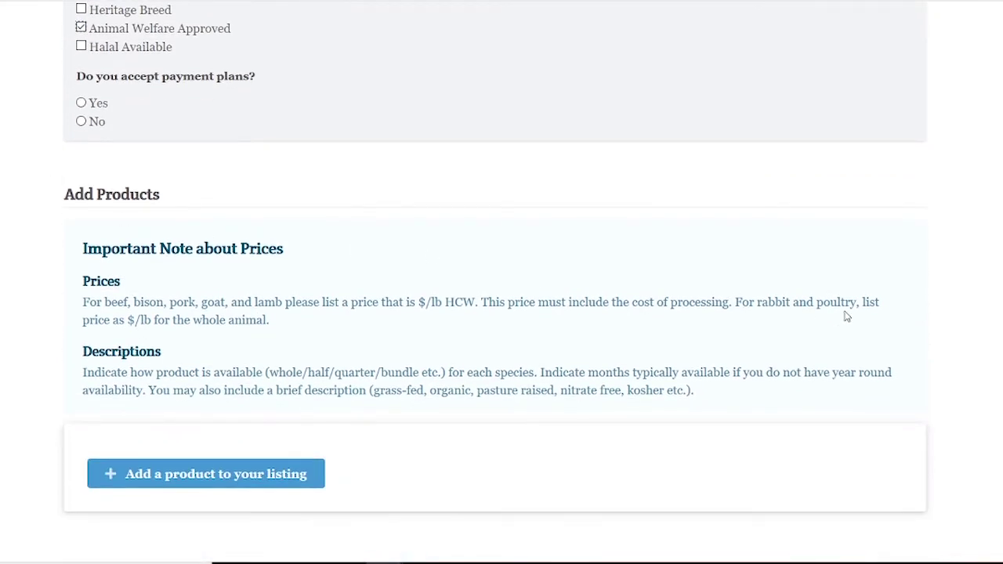
pyautogui.scroll(-1, 730, 217)
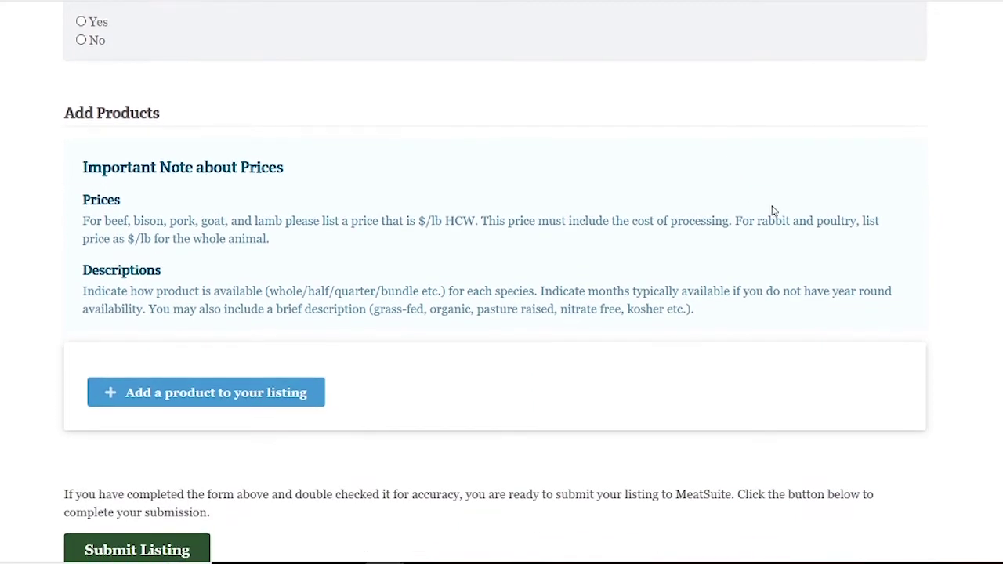
pyautogui.scroll(-1, 724, 206)
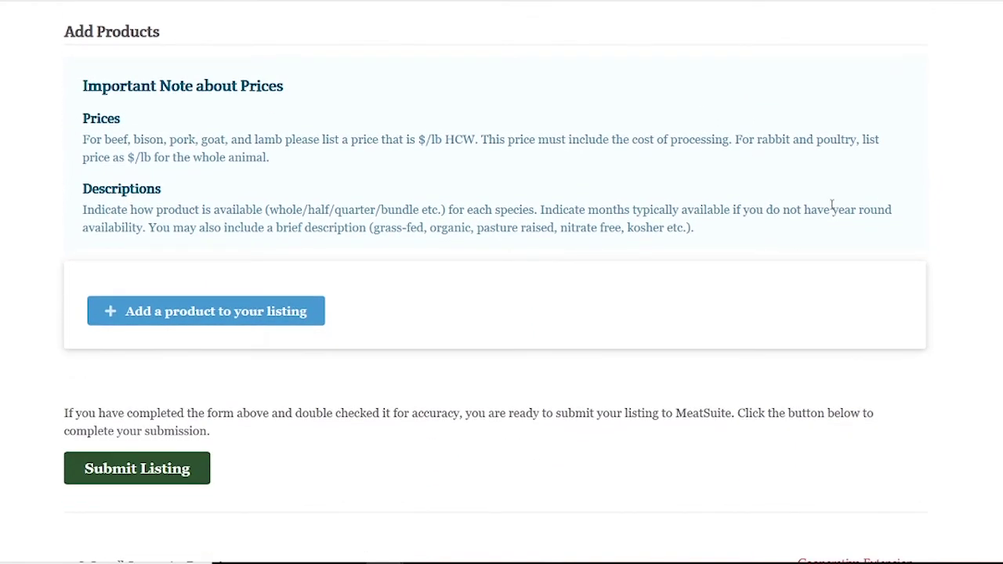
# Add a first product with type Beef and pricing type Bulk Packages.
pyautogui.click(175, 311)
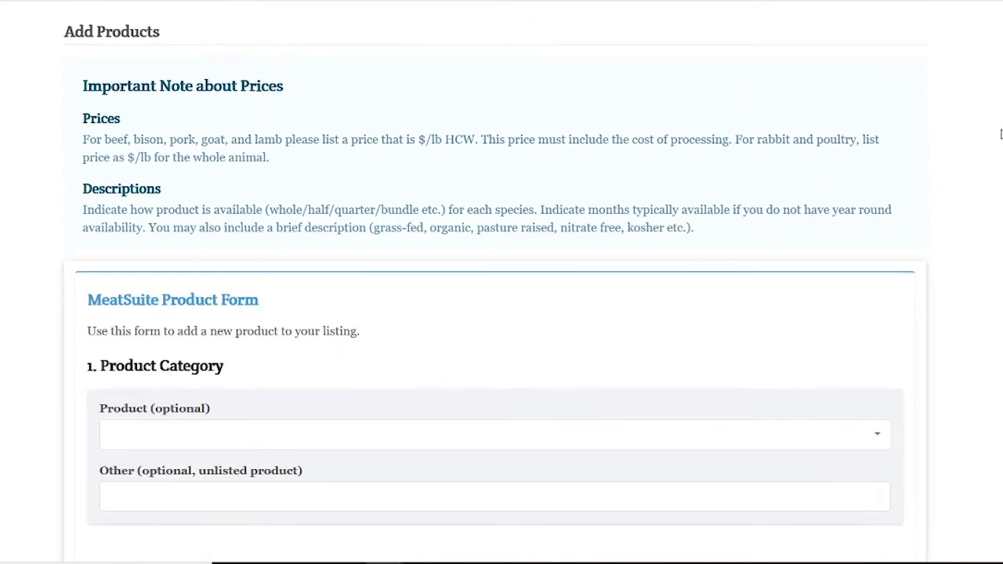
pyautogui.scroll(-2, 1000, 134)
pyautogui.scroll(-1, 1000, 134)
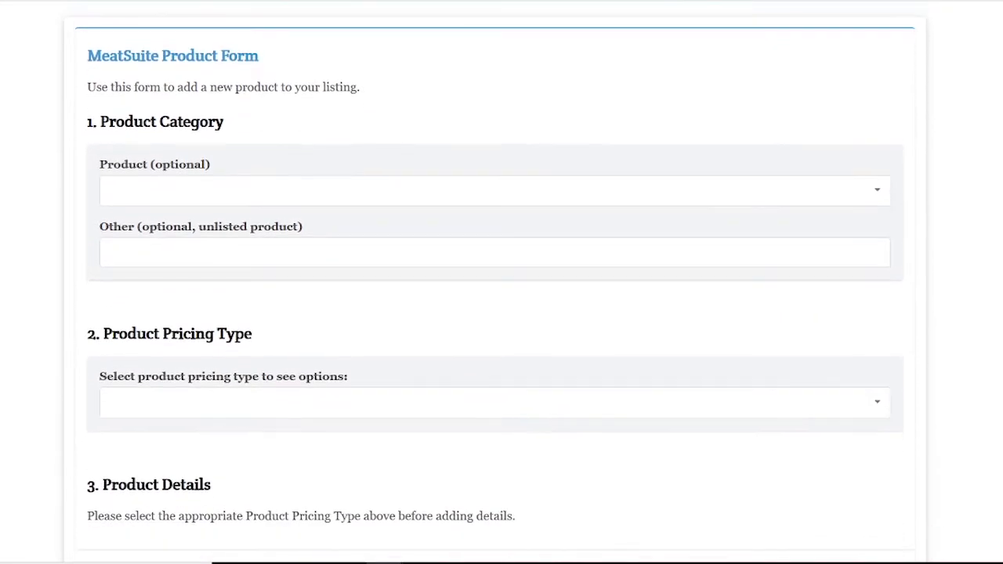
pyautogui.click(878, 196)
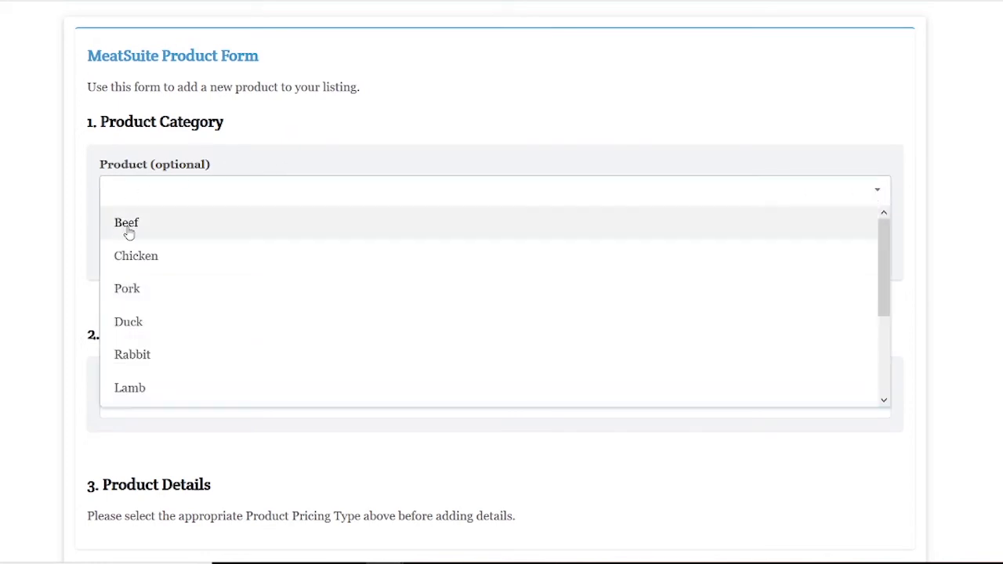
pyautogui.click(126, 227)
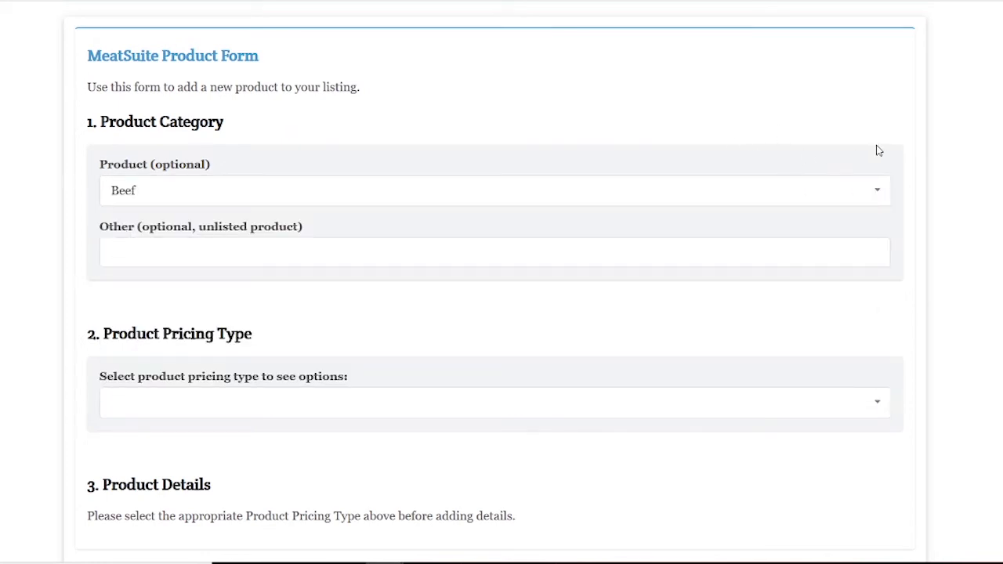
pyautogui.click(875, 195)
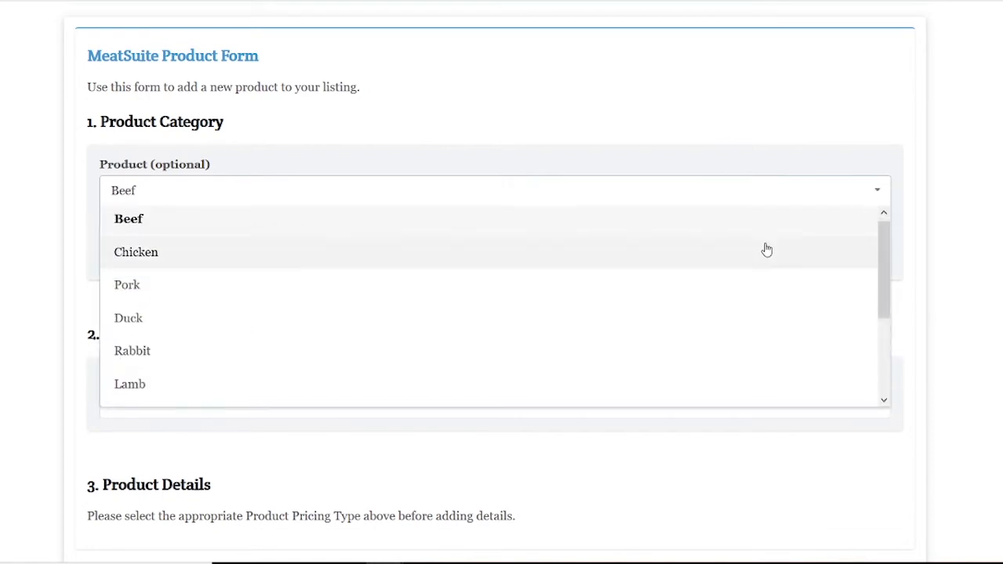
pyautogui.scroll(-5, 757, 269)
pyautogui.click(989, 203)
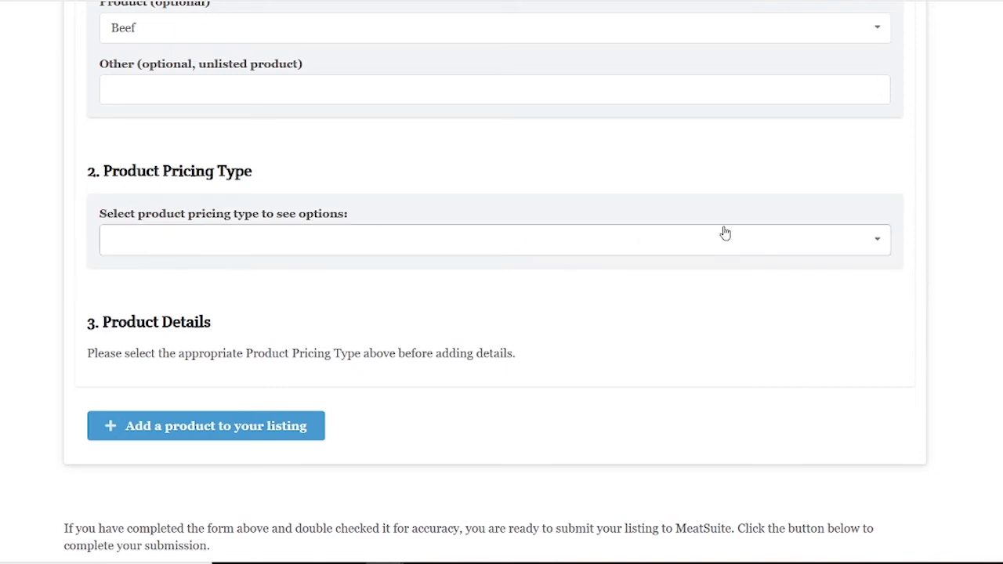
pyautogui.click(882, 240)
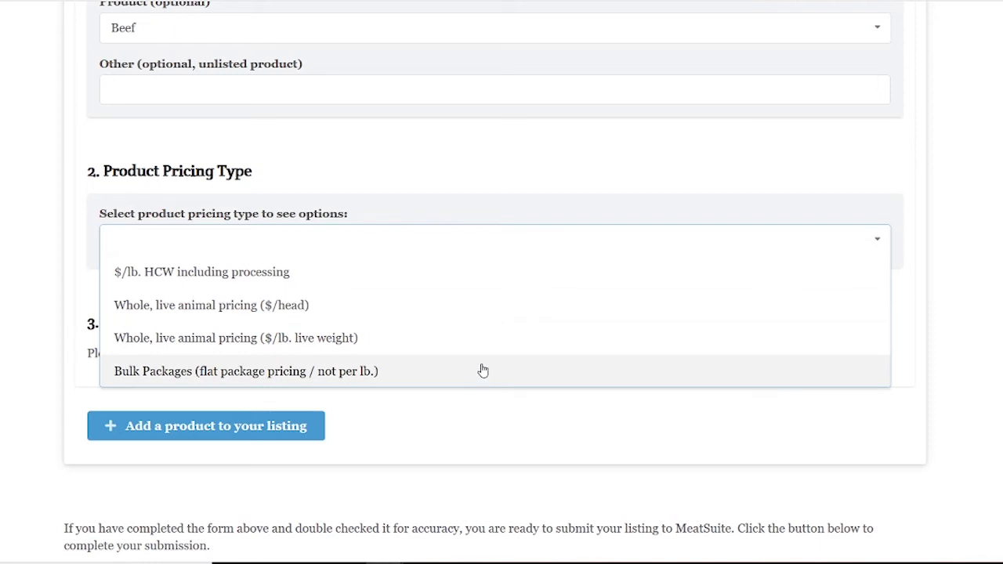
pyautogui.click(387, 377)
pyautogui.scroll(-3, 801, 226)
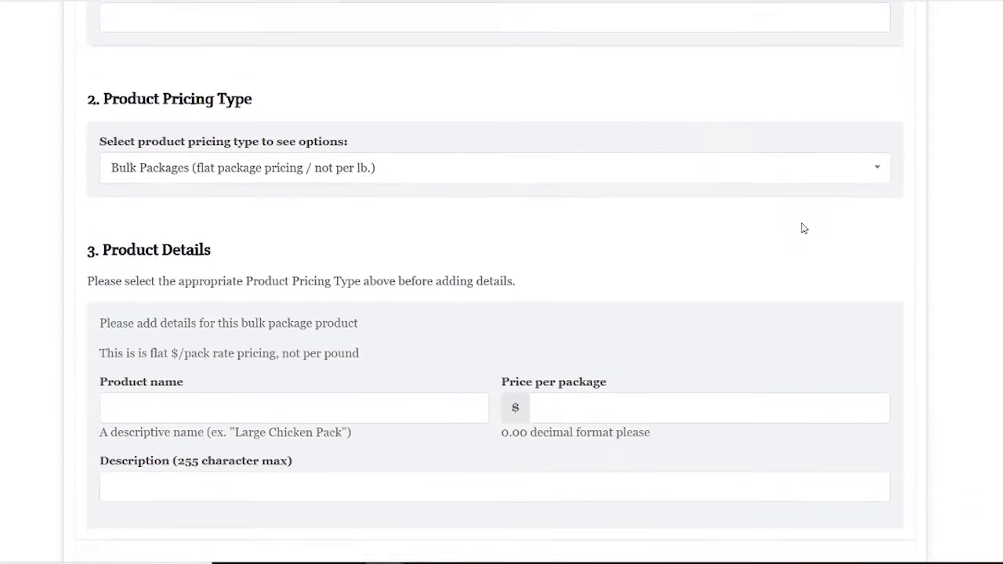
# Name it '50lb beef box' at $500.00, describing 20lbs ground beef, 10lbs kabobs, 20lbs steaks.
pyautogui.click(194, 238)
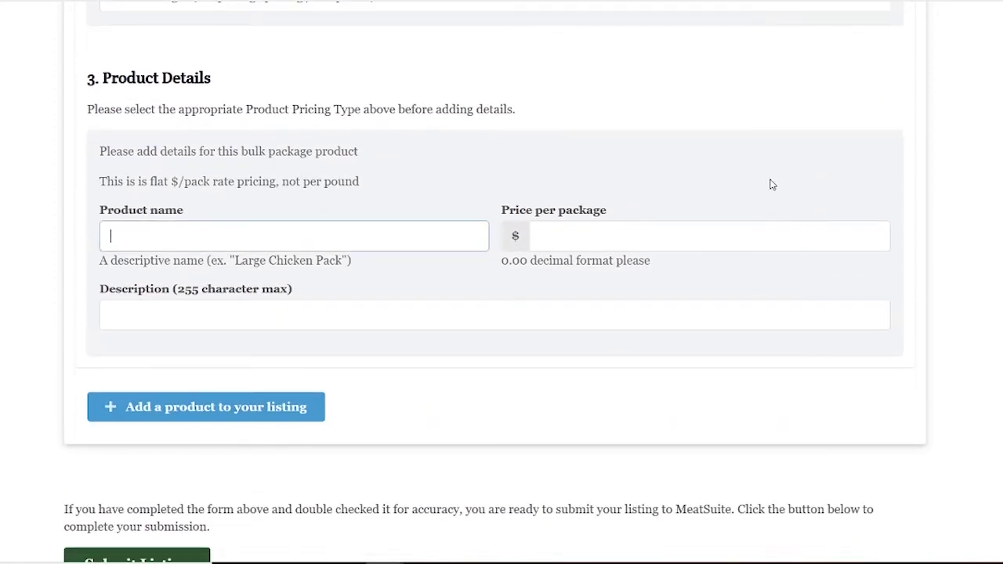
pyautogui.write('50lb beef bo')
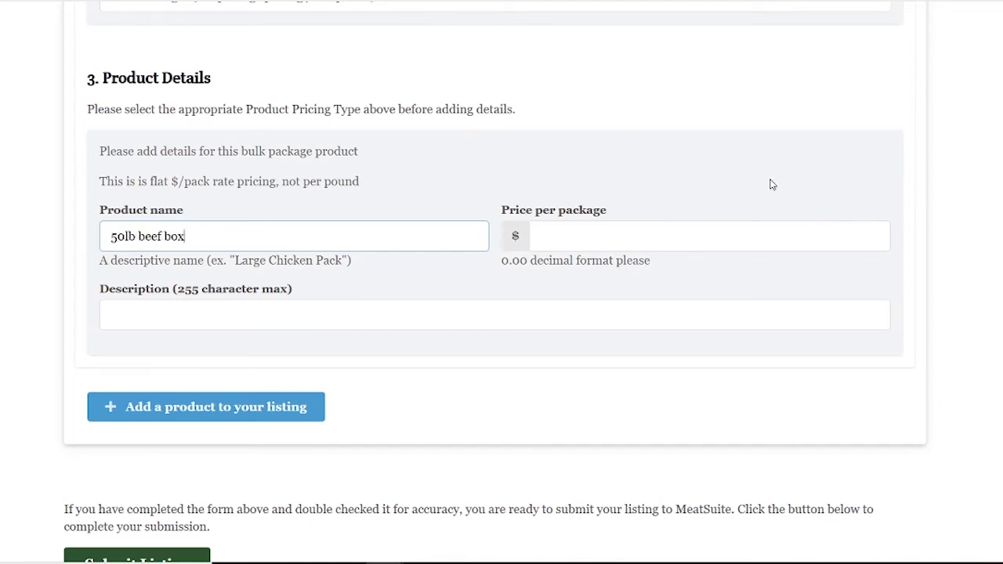
pyautogui.write('x')
pyautogui.click(742, 234)
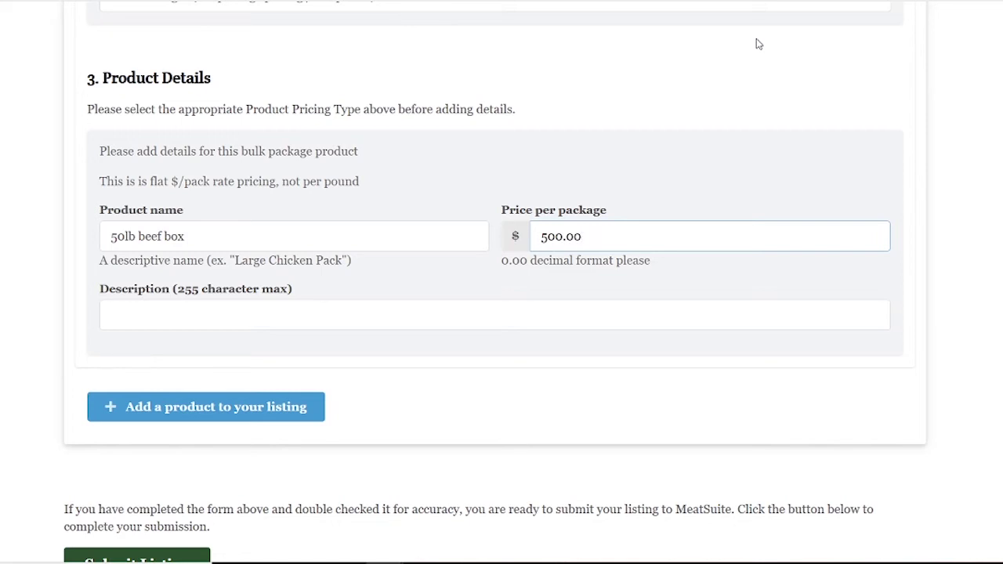
pyautogui.click(287, 312)
pyautogui.write('Our 50l')
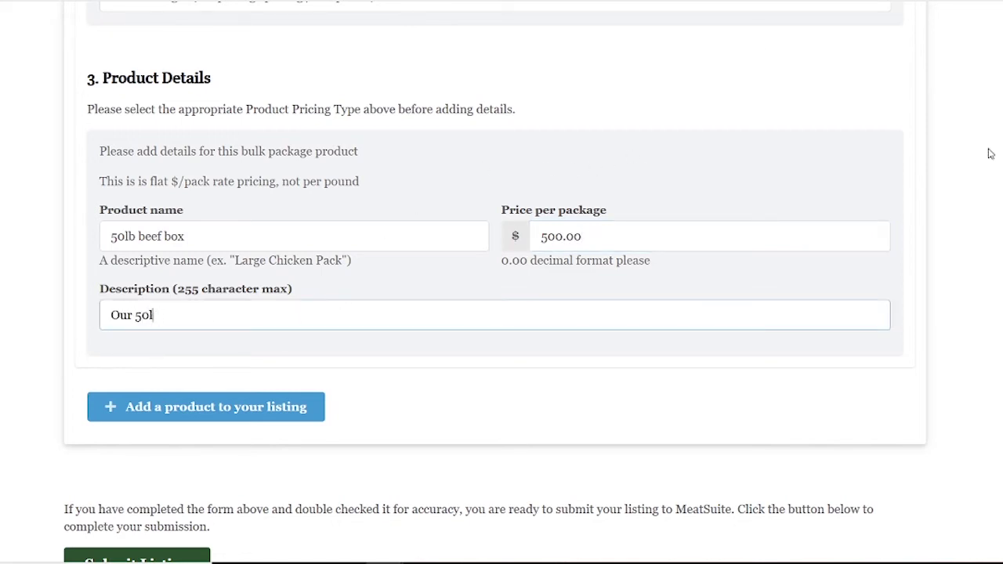
pyautogui.write('b beef box includes a variety of our')
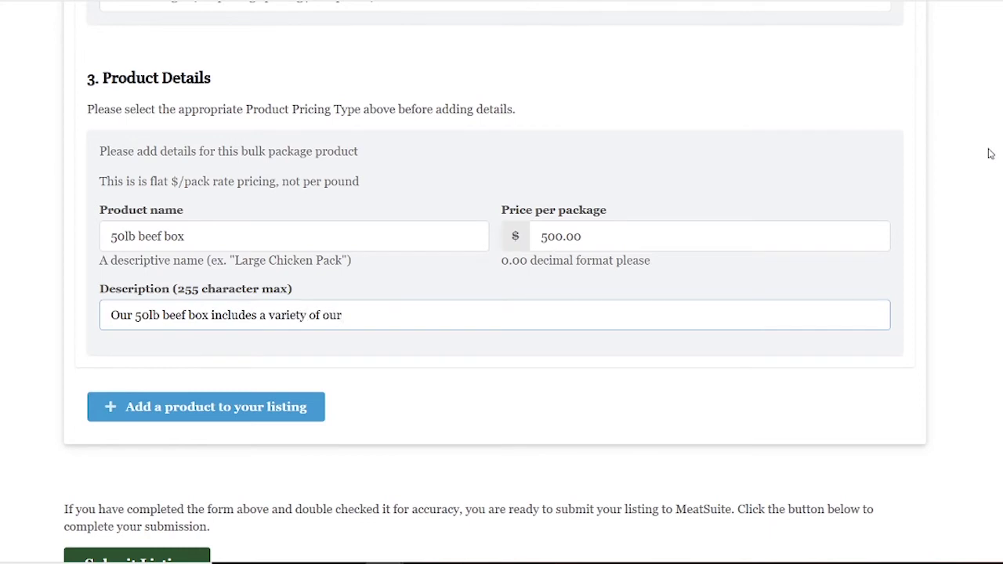
pyautogui.press('BackSpace')
pyautogui.press('BackSpace')
pyautogui.press('BackSpace')
pyautogui.write('cuts from our grass fed beef')
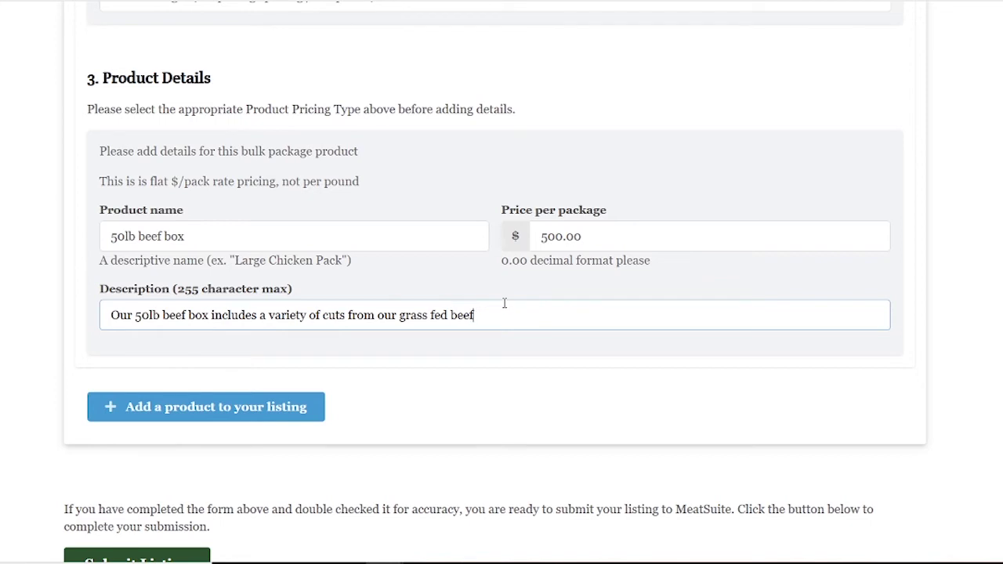
pyautogui.write('-20lbs of ground beef, 10lbs')
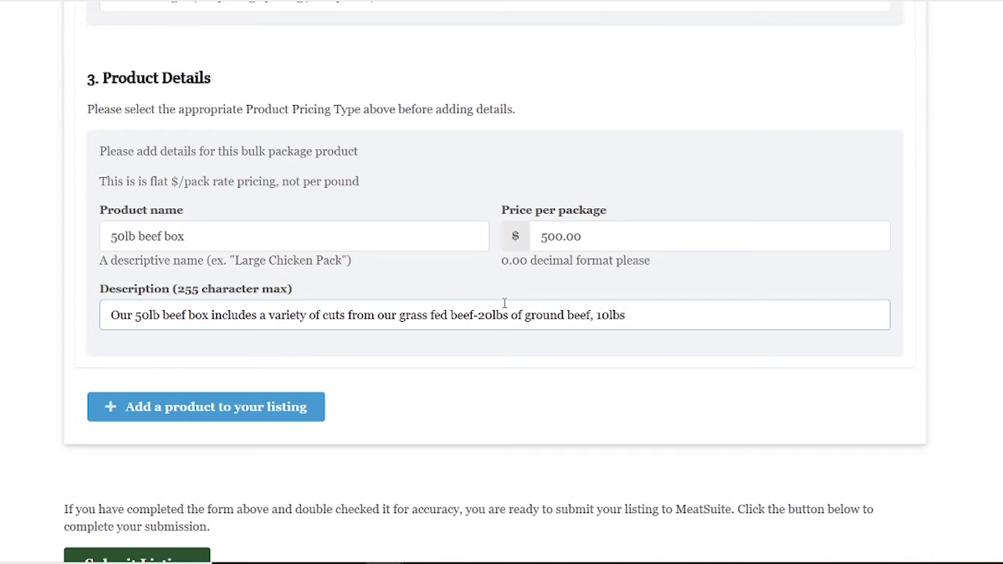
pyautogui.write(' kabons')
pyautogui.press('BackSpace')
pyautogui.press('BackSpace')
pyautogui.press('BackSpace')
pyautogui.write('bs, and 20lbs steaks')
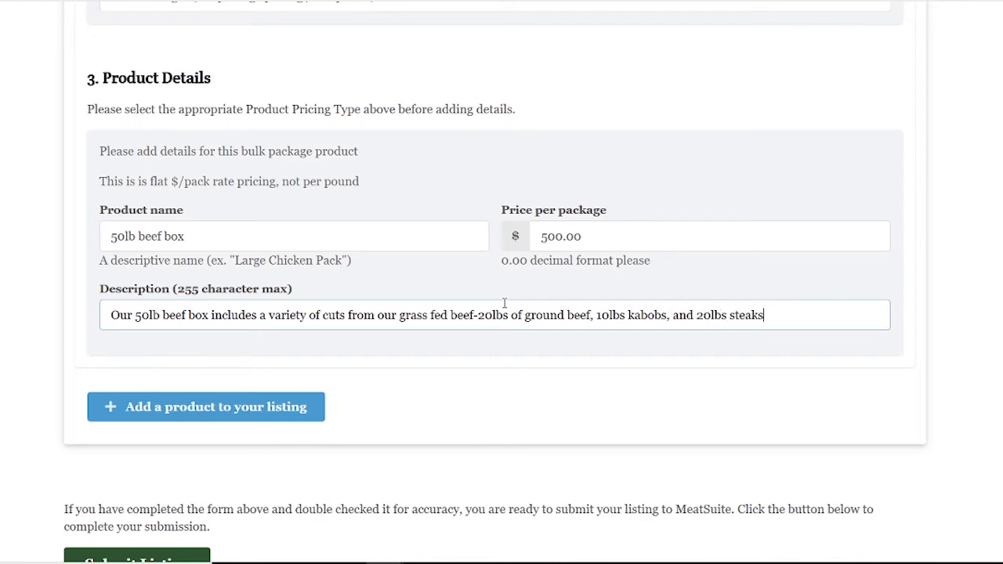
pyautogui.click(173, 406)
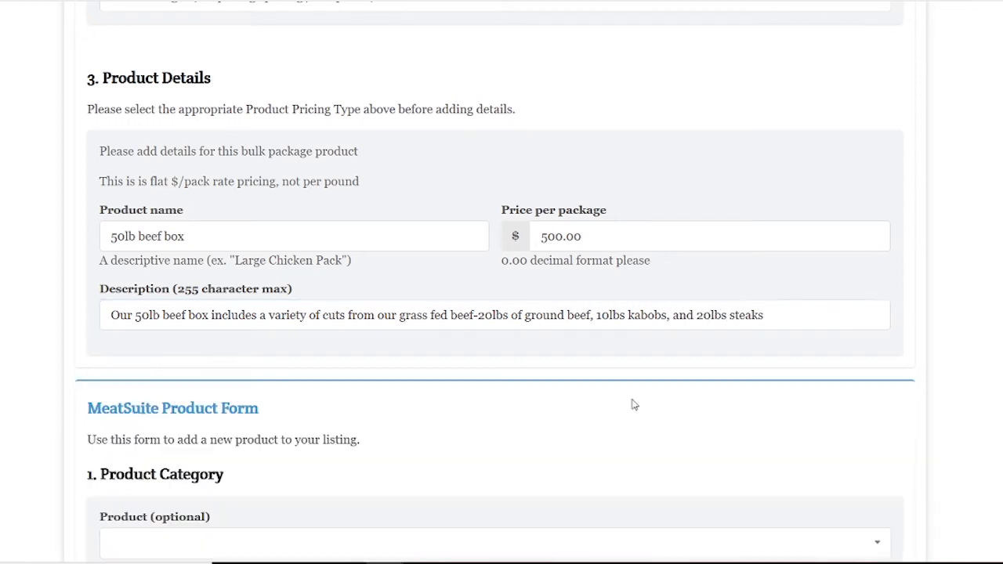
# Set the second product's type to Beef, priced as $/lb. HCW including processing.
pyautogui.scroll(-1, 986, 282)
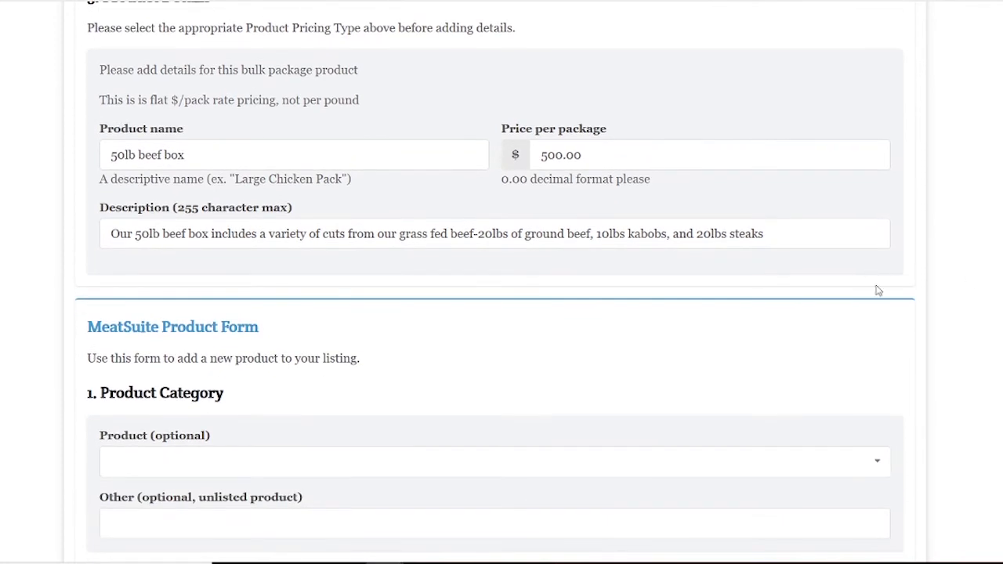
pyautogui.scroll(-3, 931, 288)
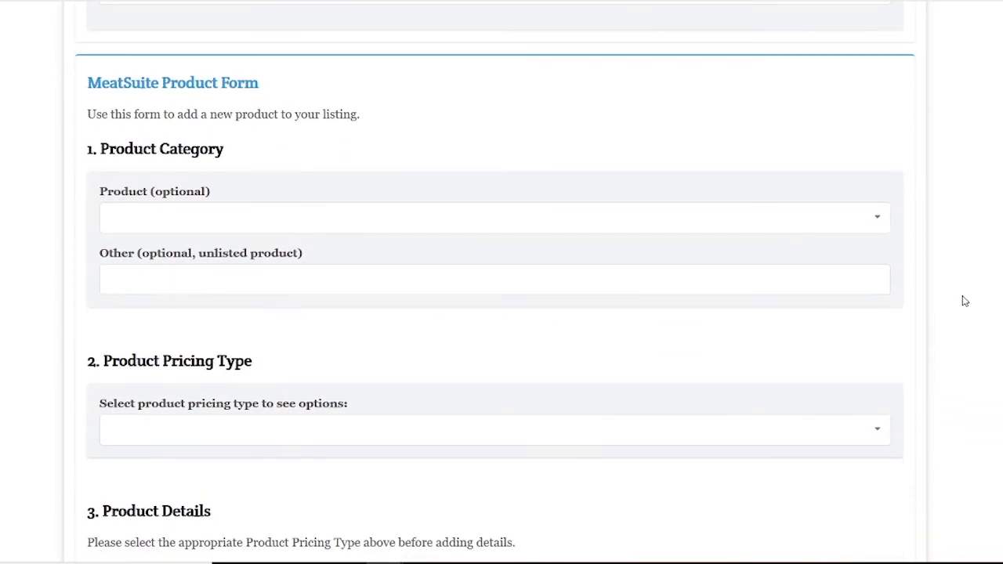
pyautogui.scroll(-1, 925, 287)
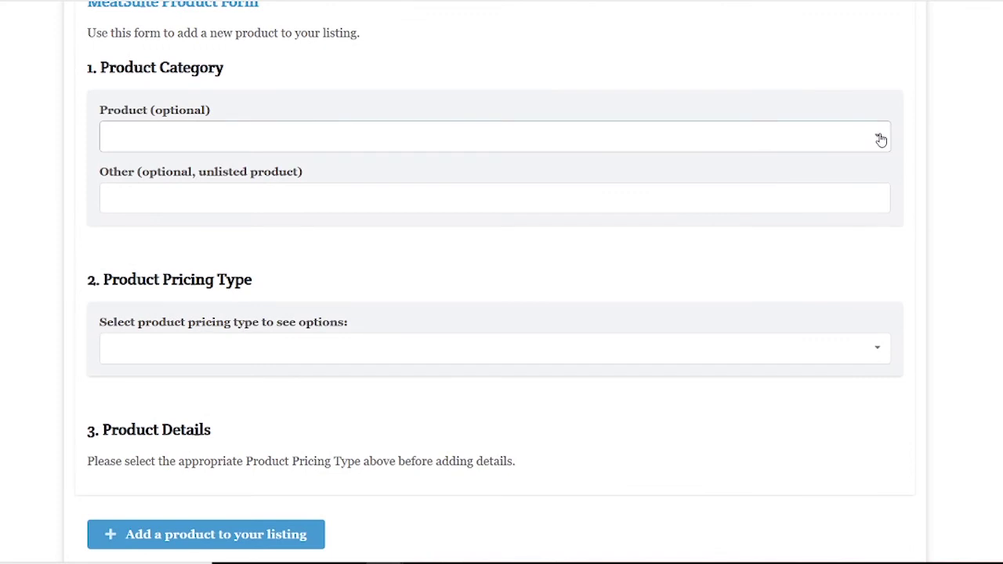
pyautogui.click(879, 136)
pyautogui.click(211, 166)
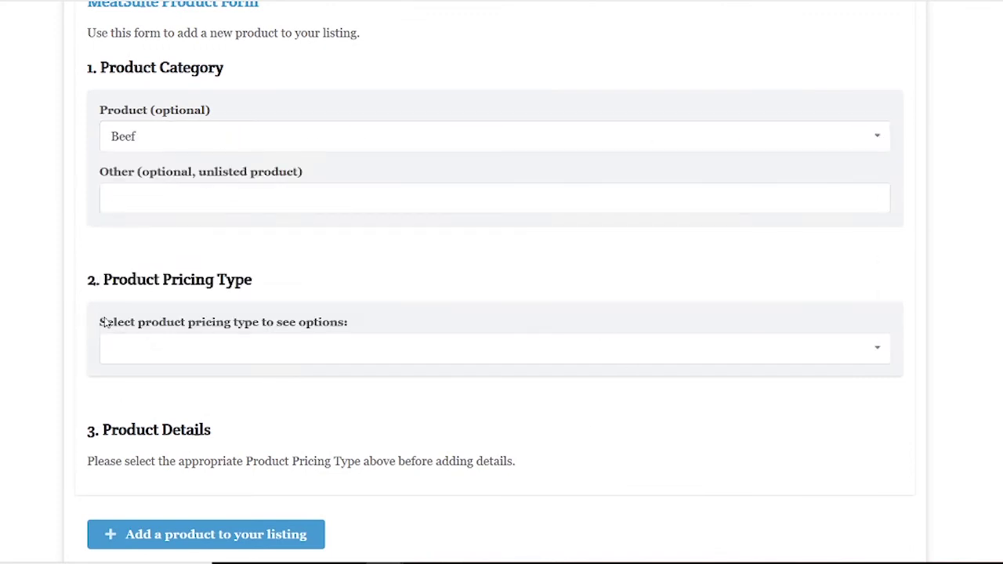
pyautogui.click(270, 361)
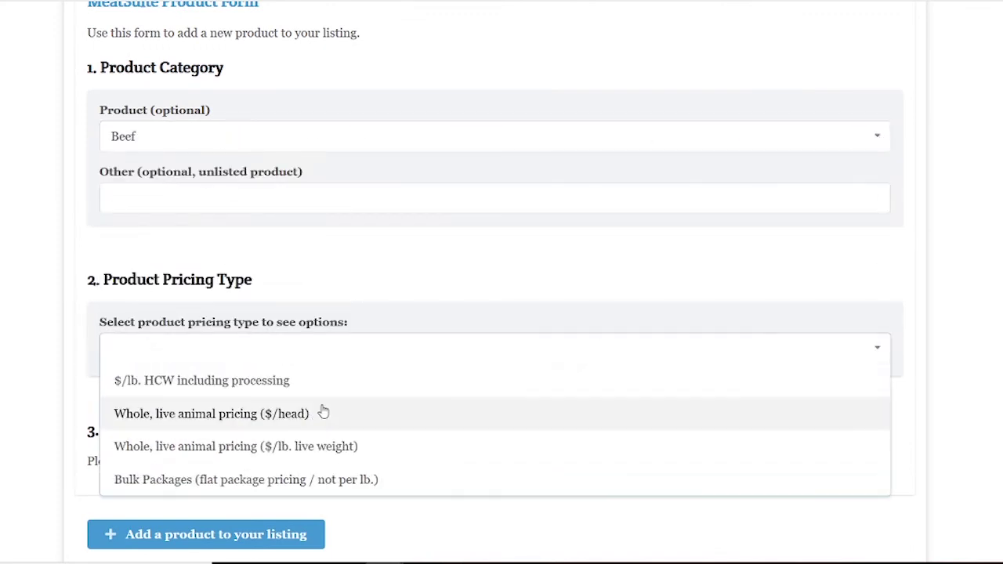
pyautogui.click(313, 384)
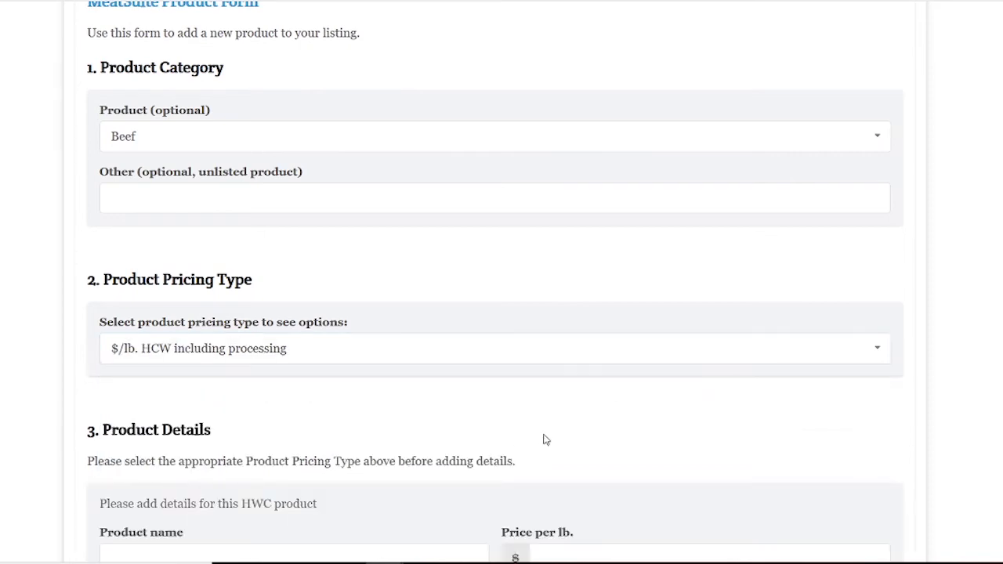
pyautogui.scroll(-4, 543, 439)
# Name it 'Whole animal' at 4.50 per lb, noting it typically dresses 600-700lbs.
pyautogui.click(169, 243)
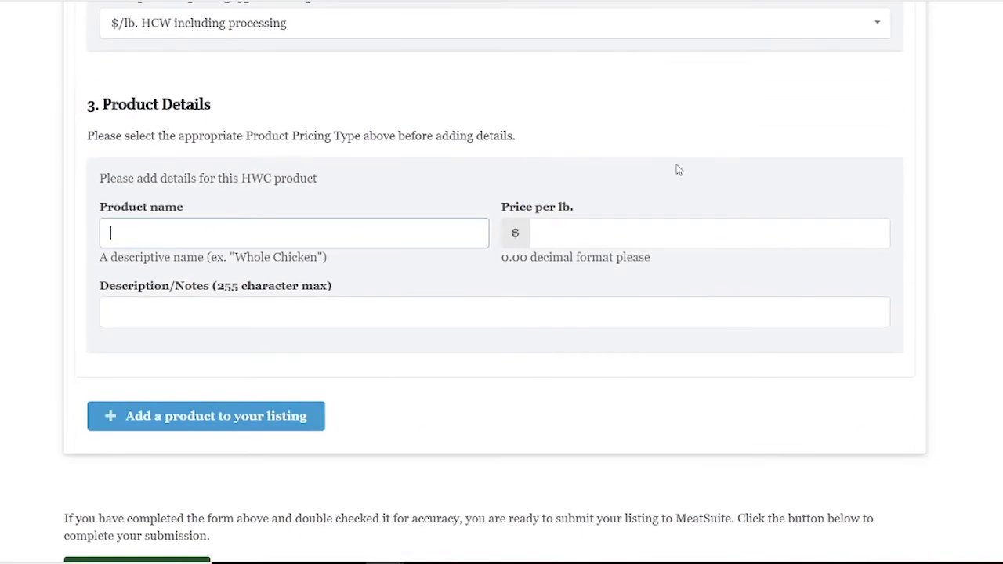
pyautogui.write('Whole animal')
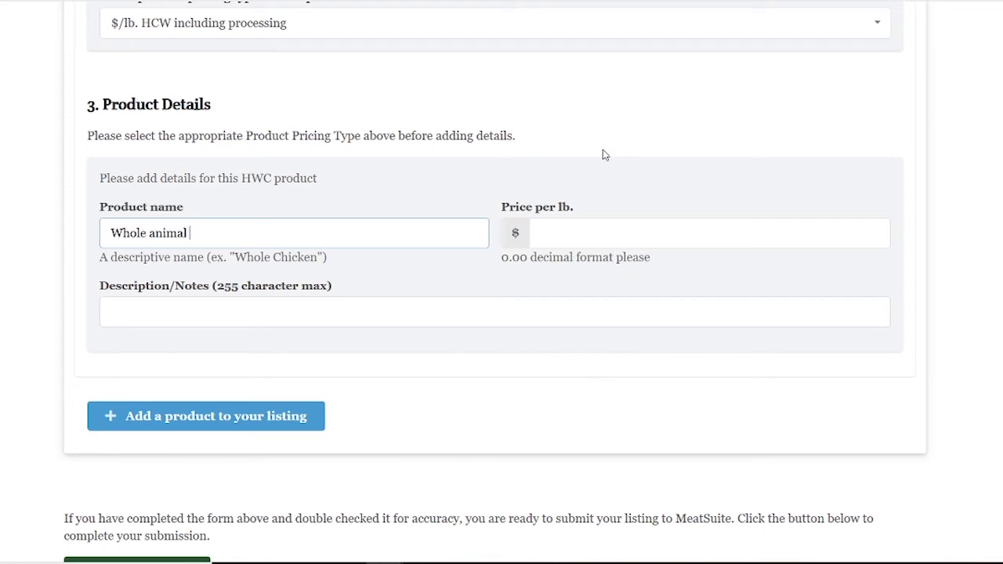
pyautogui.click(571, 235)
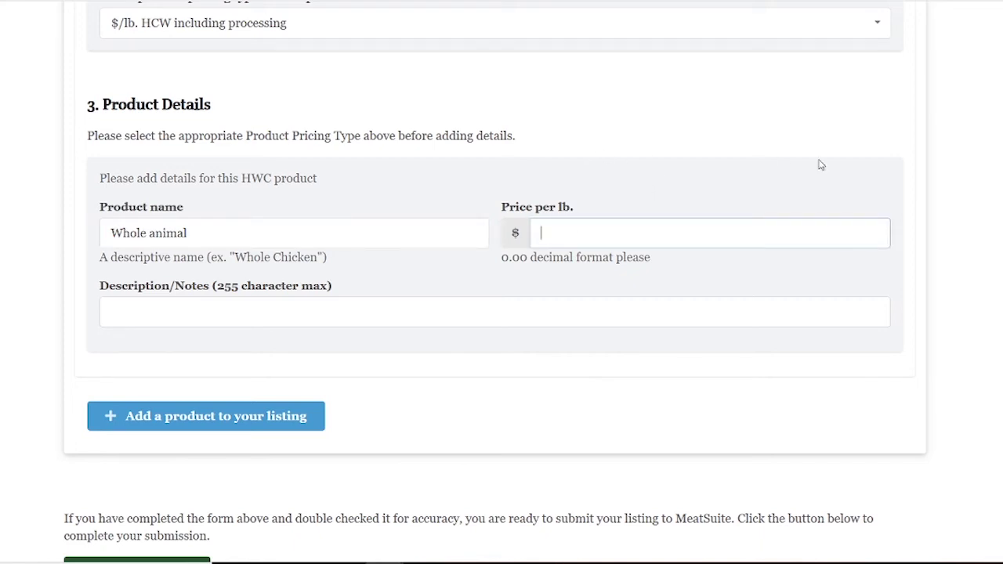
pyautogui.write('4.50')
pyautogui.click(280, 317)
pyautogui.write('this would be a who')
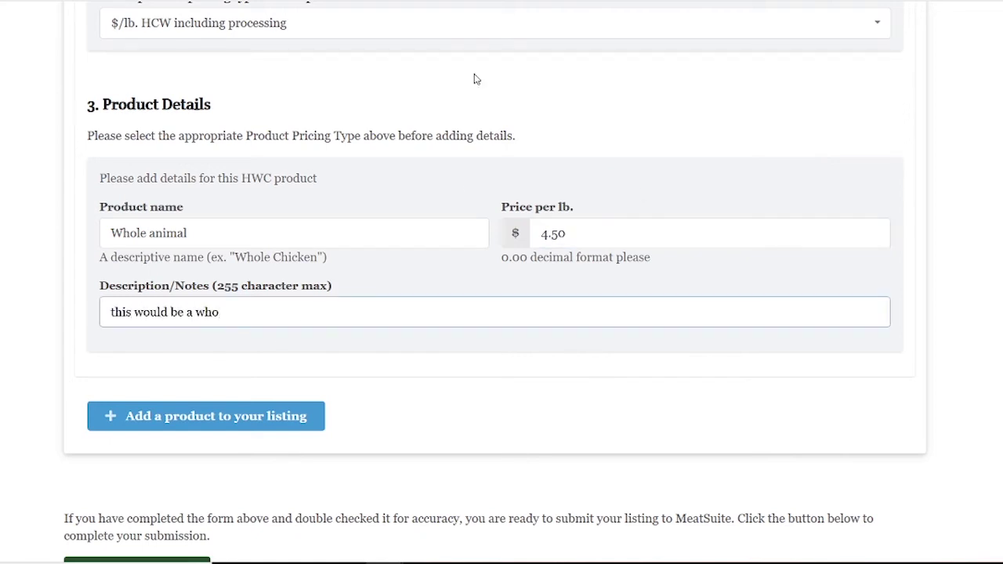
pyautogui.write('le animal that tyicap')
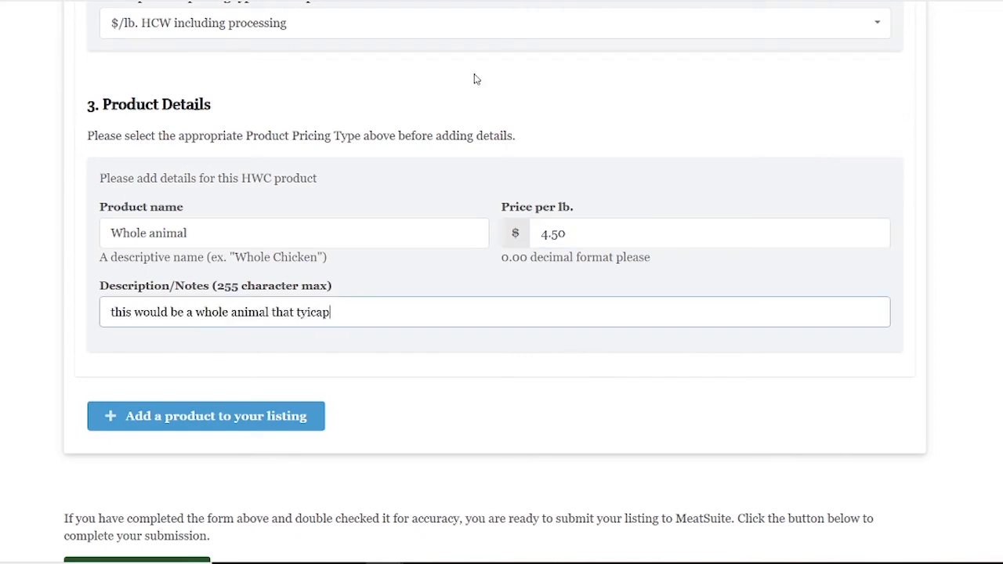
pyautogui.press('BackSpace')
pyautogui.press('BackSpace')
pyautogui.press('BackSpace')
pyautogui.press('BackSpace')
pyautogui.write('pically dresses 600-700lbs')
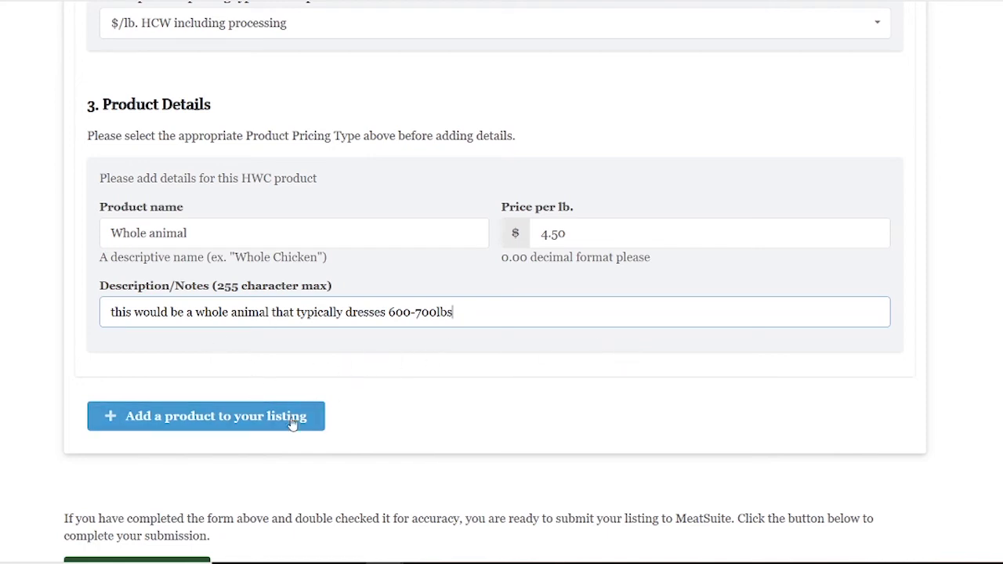
# Add a third product of type Beef priced as $/lb. HCW including processing.
pyautogui.click(173, 416)
pyautogui.scroll(-4, 660, 324)
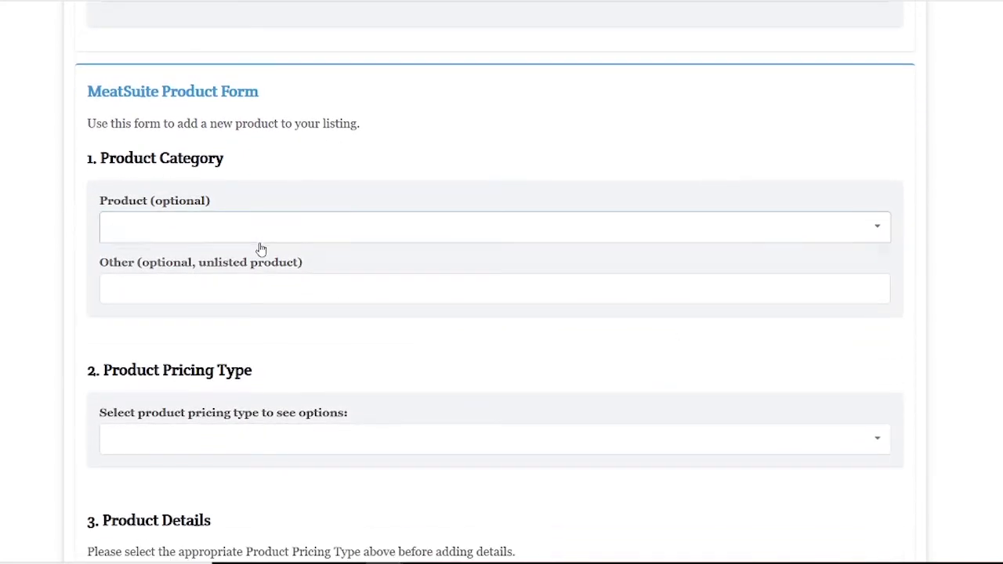
pyautogui.click(235, 226)
pyautogui.click(190, 269)
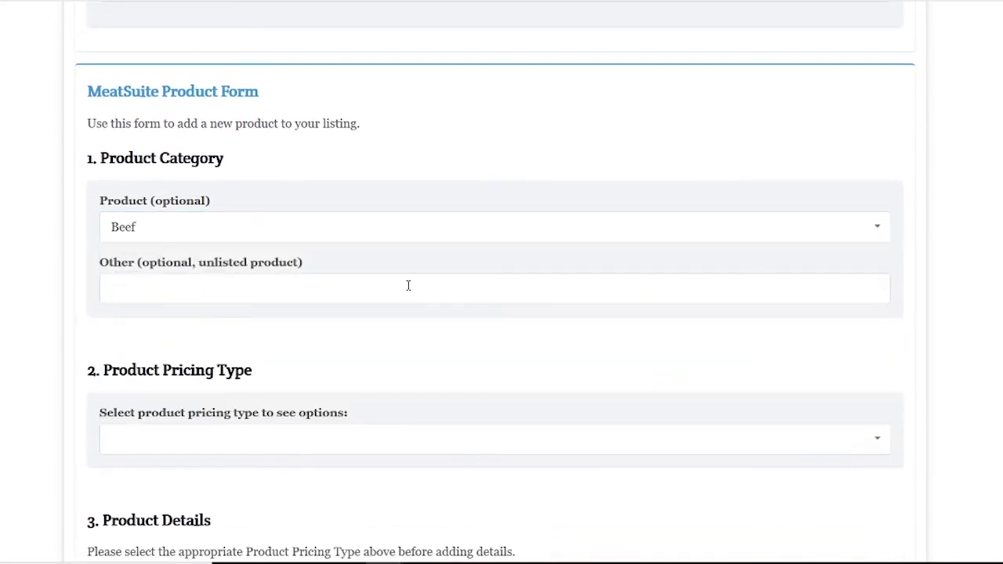
pyautogui.scroll(-1, 406, 356)
pyautogui.scroll(-1, 528, 336)
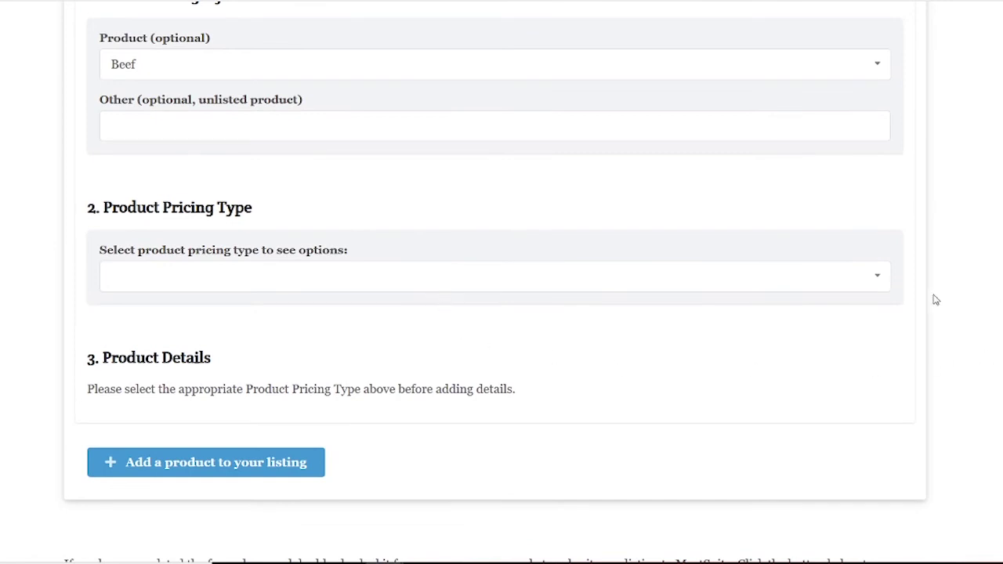
pyautogui.click(525, 281)
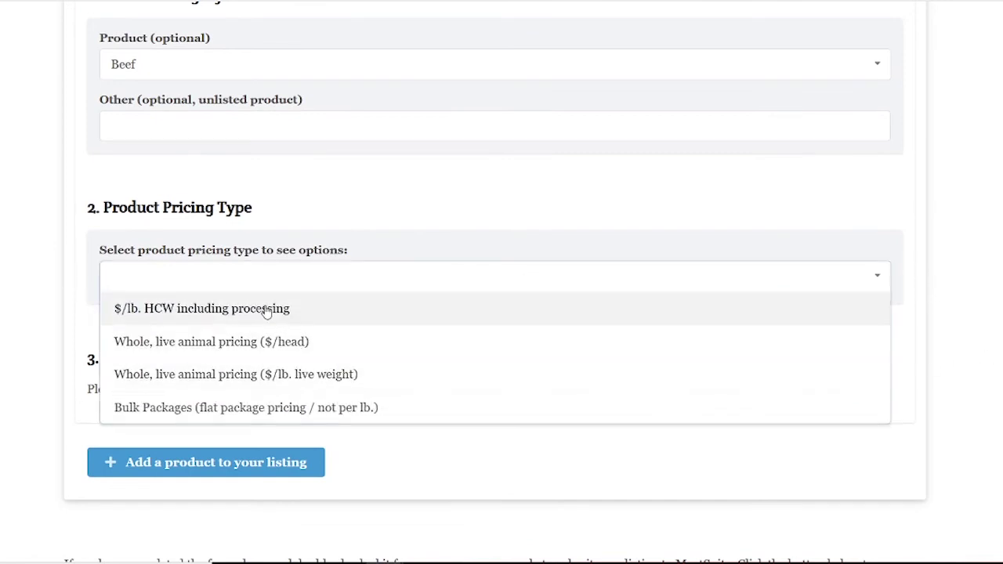
pyautogui.click(267, 310)
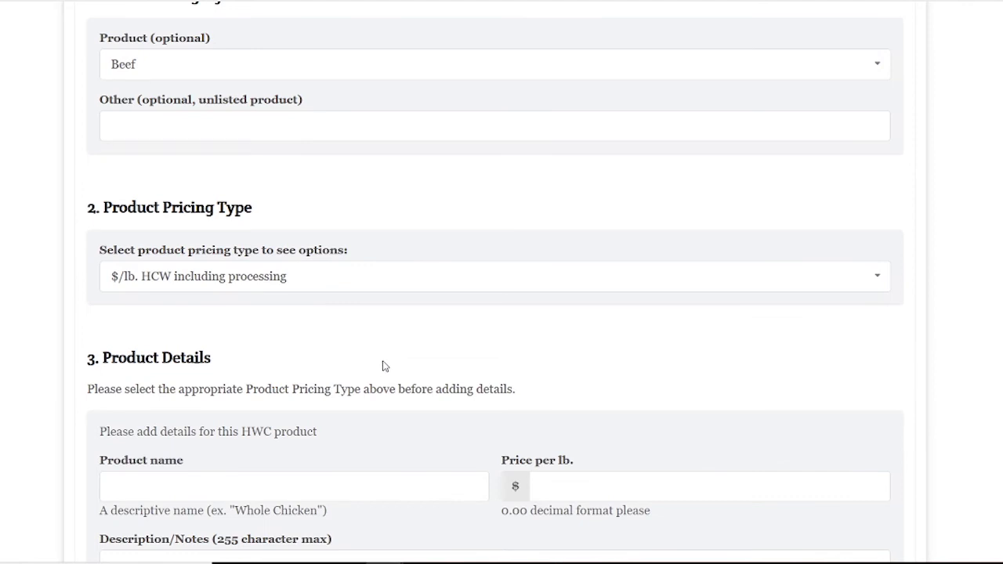
pyautogui.scroll(-2, 384, 366)
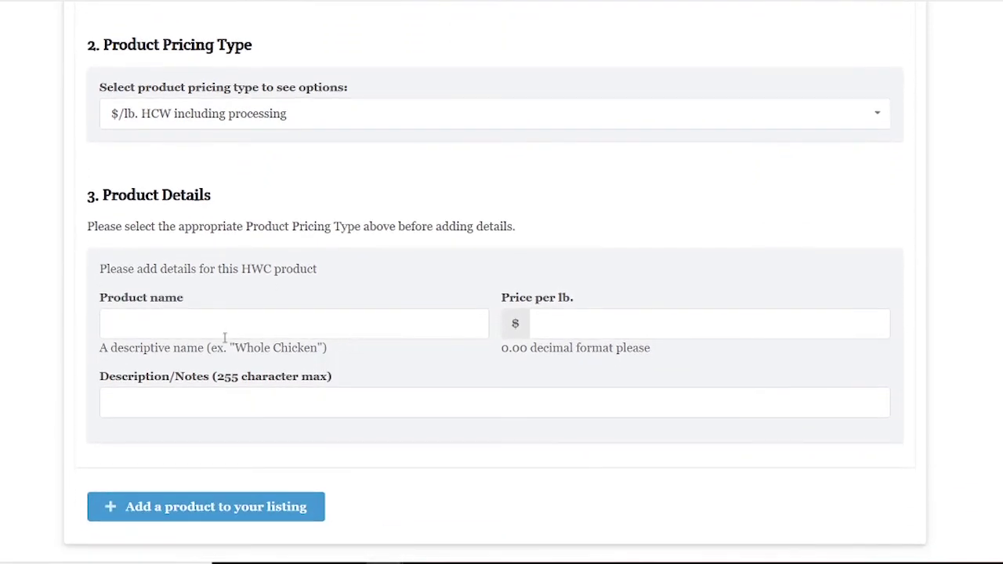
# Name it 'half animal' at 5 per lb, described as '300-350lb half animal'.
pyautogui.click(224, 335)
pyautogui.write('half')
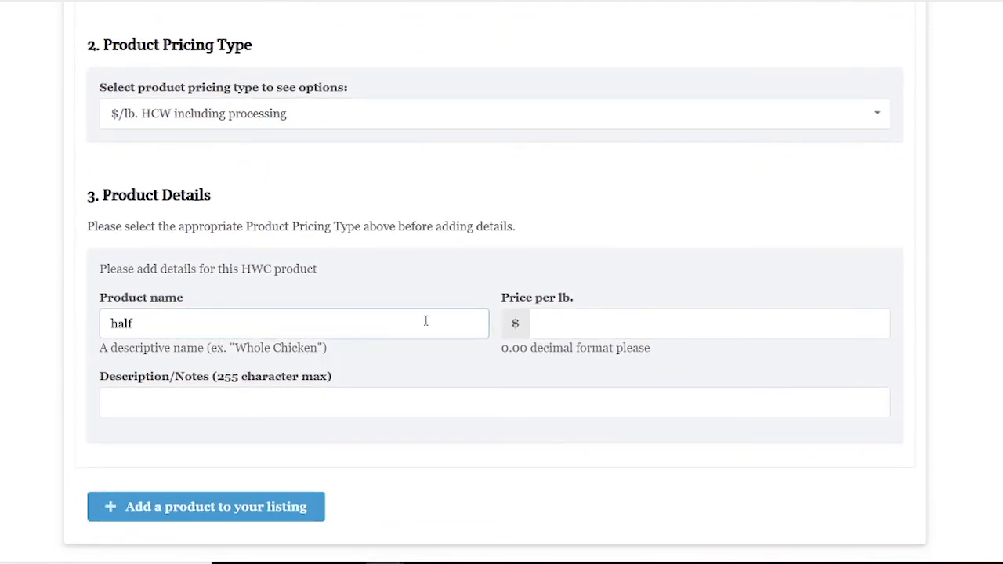
pyautogui.write(' animal')
pyautogui.click(636, 332)
pyautogui.write('5')
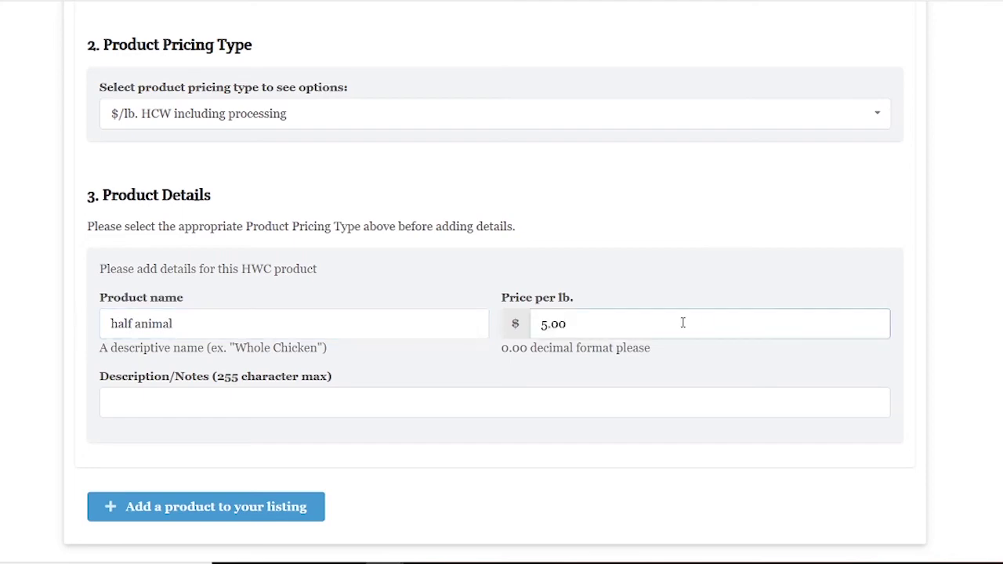
pyautogui.click(355, 405)
pyautogui.write('300-350l')
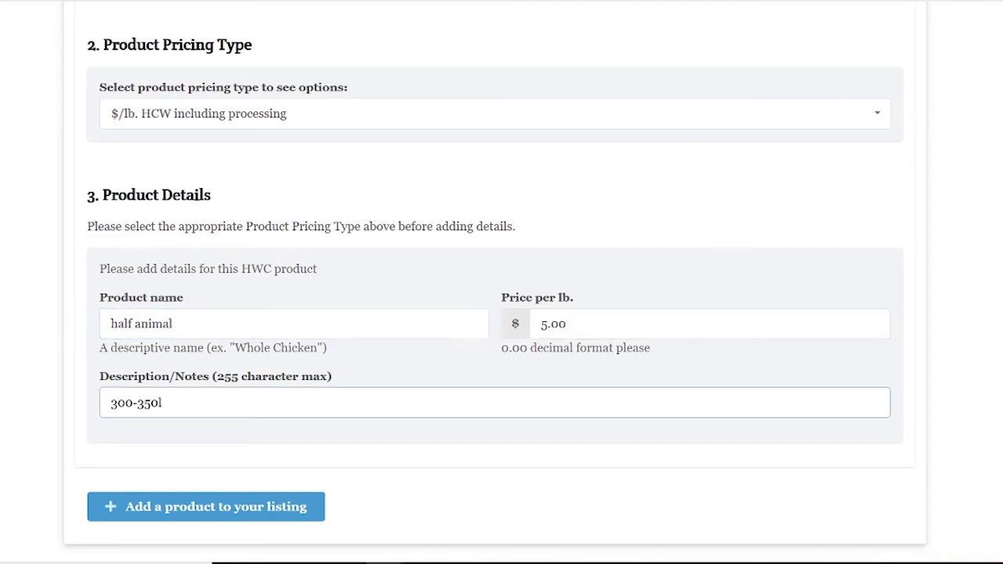
pyautogui.write('b half animal')
pyautogui.scroll(-4, 784, 439)
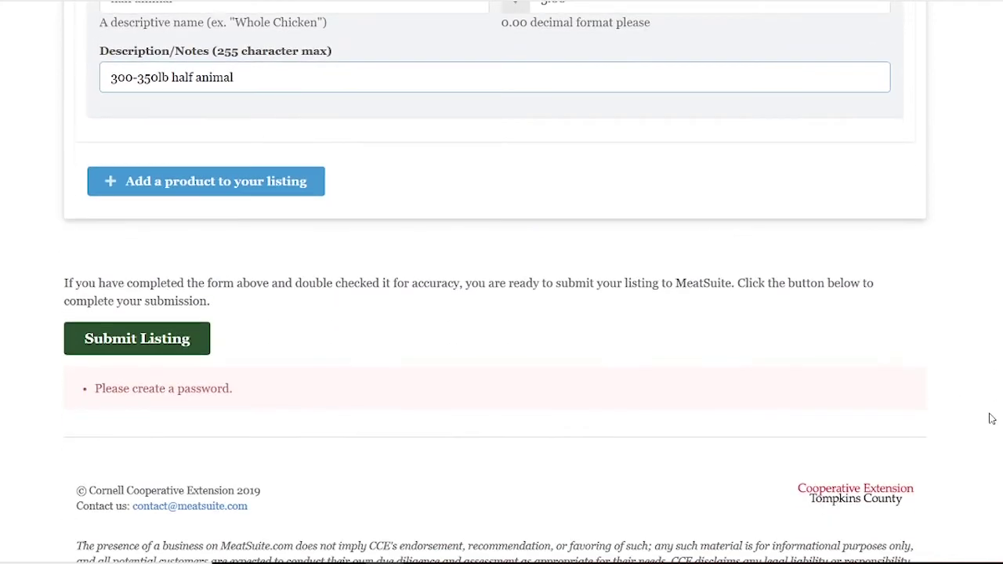
# Submit the completed farm listing with the Submit Listing button.
pyautogui.scroll(2, 987, 417)
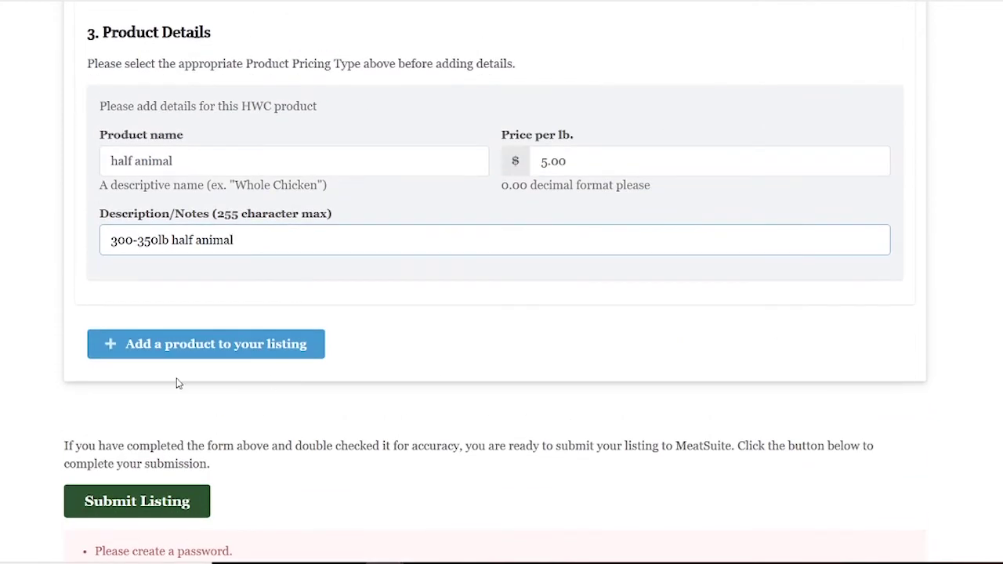
pyautogui.click(143, 511)
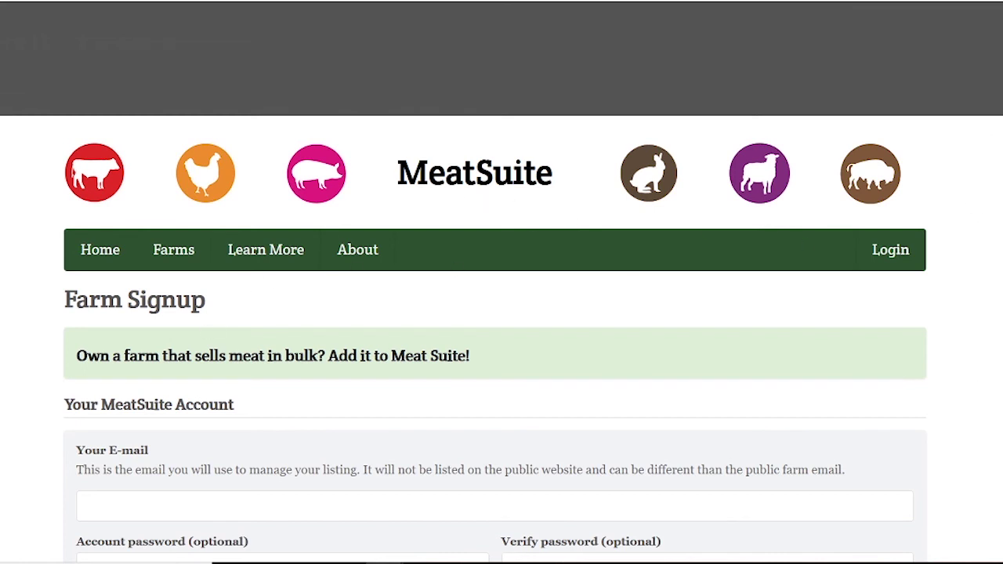
# Go to the Farms directory, choose the New York region and scroll through the listed farms.
pyautogui.scroll(-1, 951, 298)
pyautogui.scroll(1, 807, 320)
pyautogui.click(98, 260)
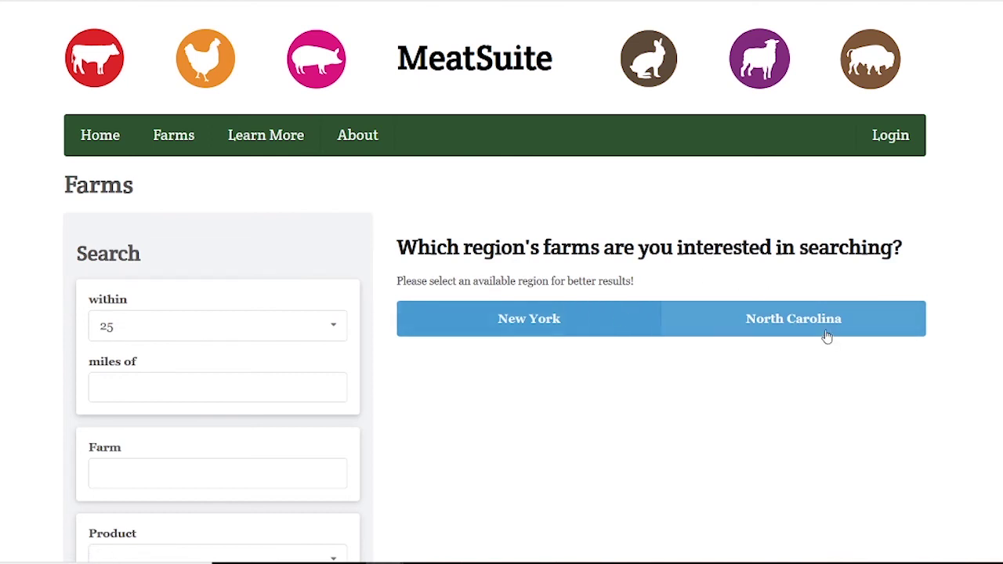
pyautogui.click(509, 328)
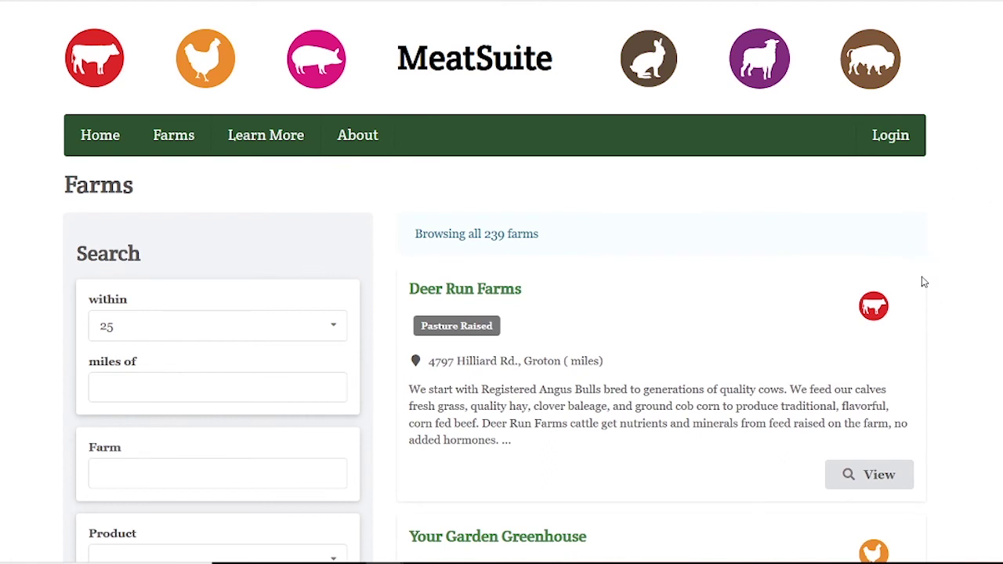
pyautogui.scroll(-3, 993, 300)
pyautogui.scroll(-1, 995, 285)
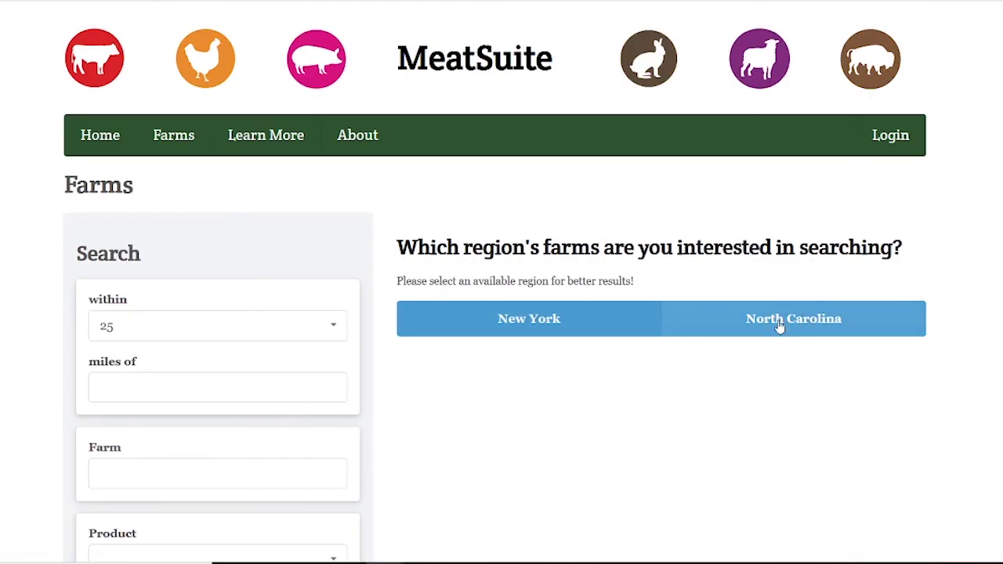
pyautogui.click(507, 323)
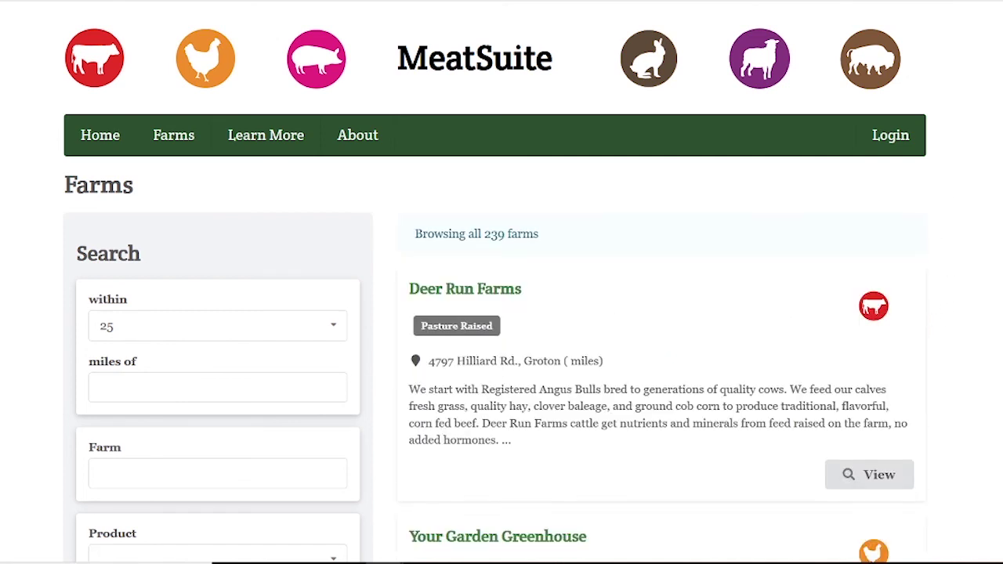
pyautogui.scroll(-3, 993, 294)
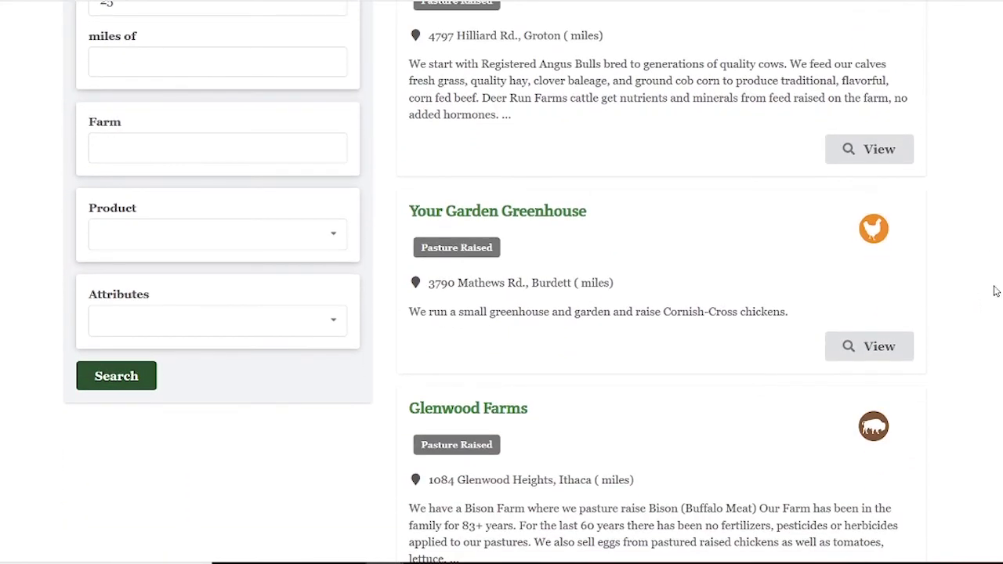
# Open the Your Garden Greenhouse farm page and review its $3.25/lb Chicken listing, location and contact details.
pyautogui.click(479, 221)
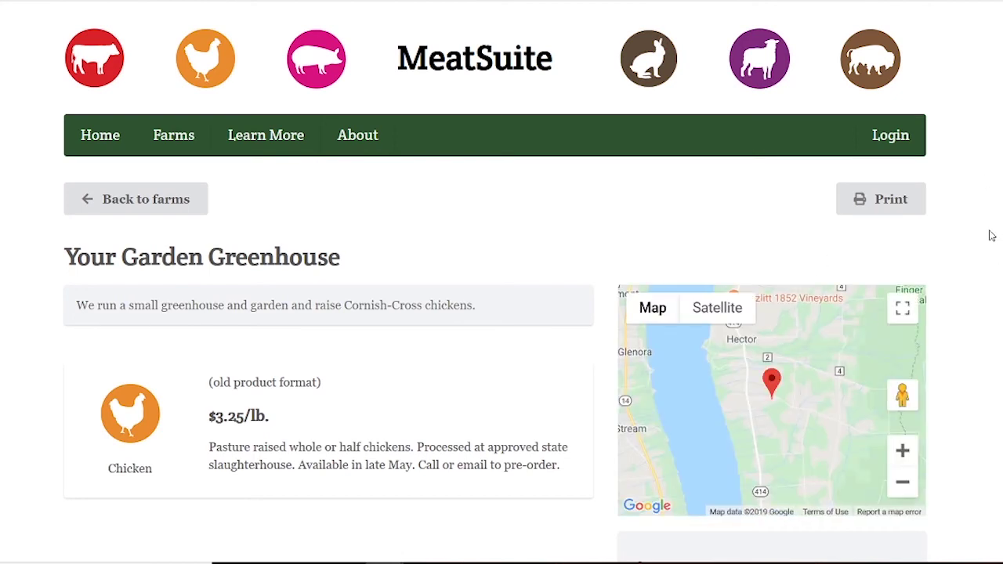
pyautogui.scroll(-2, 989, 235)
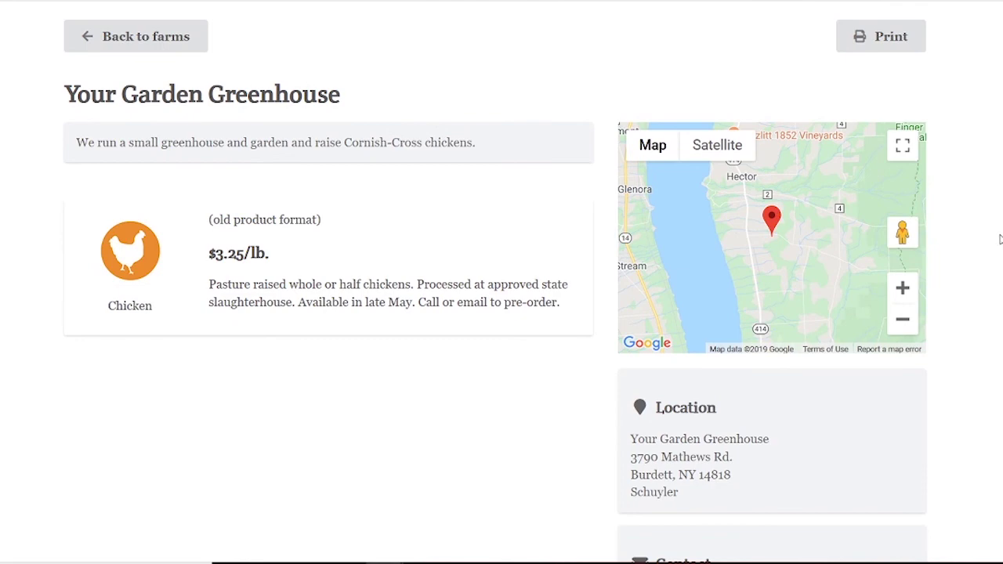
pyautogui.scroll(-2, 1000, 245)
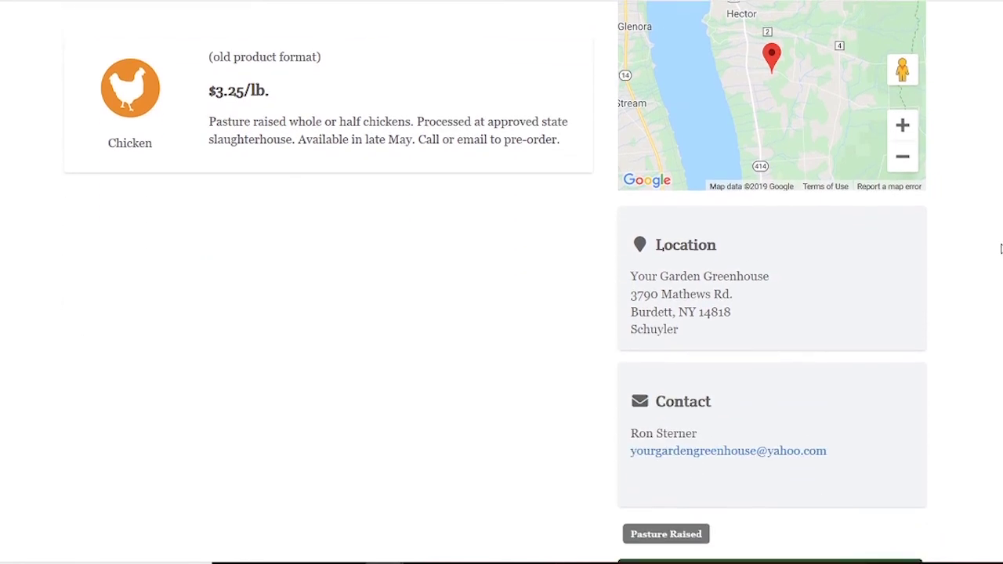
pyautogui.scroll(-3, 1000, 245)
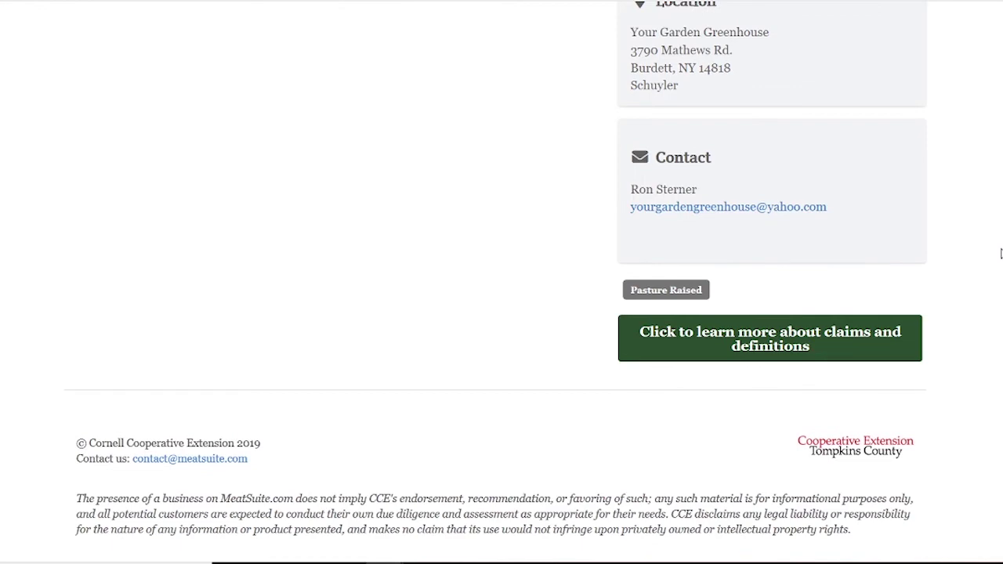
pyautogui.scroll(8, 1001, 253)
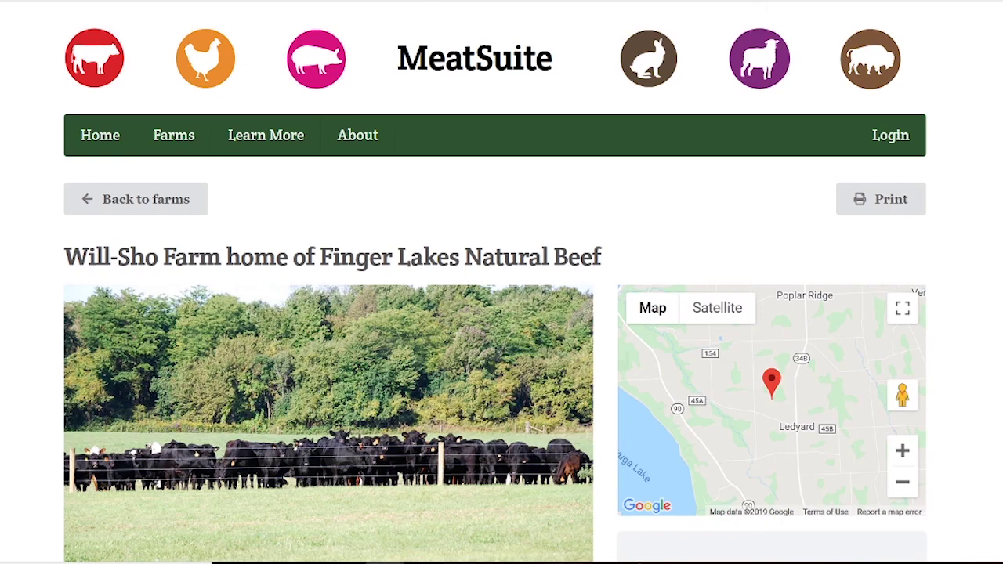
# Scroll the farms directory past Will-Sho Farm and Blue Spoon Farm to Slayton Family Poultry and Processing.
pyautogui.scroll(-5, 502, 314)
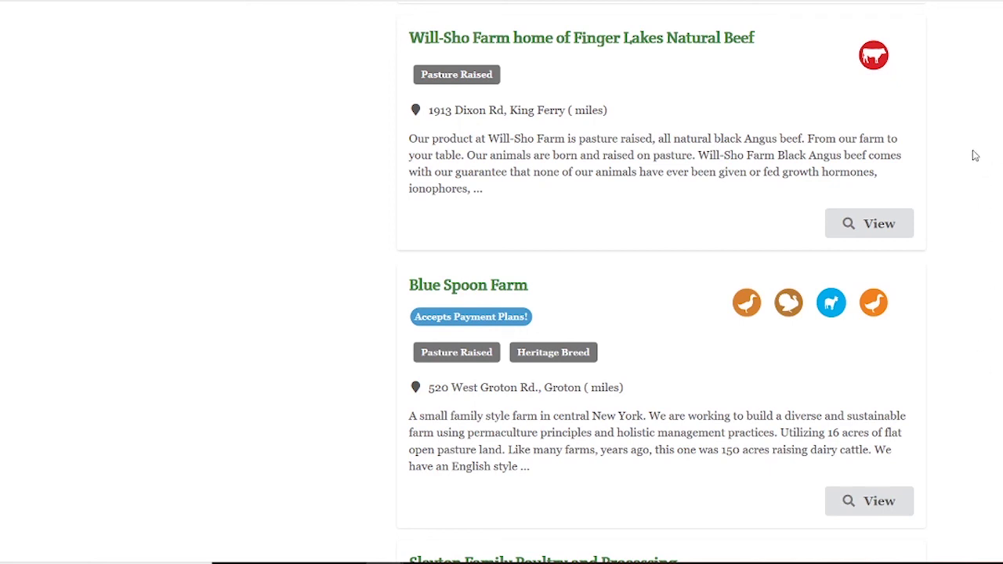
pyautogui.scroll(-2, 974, 181)
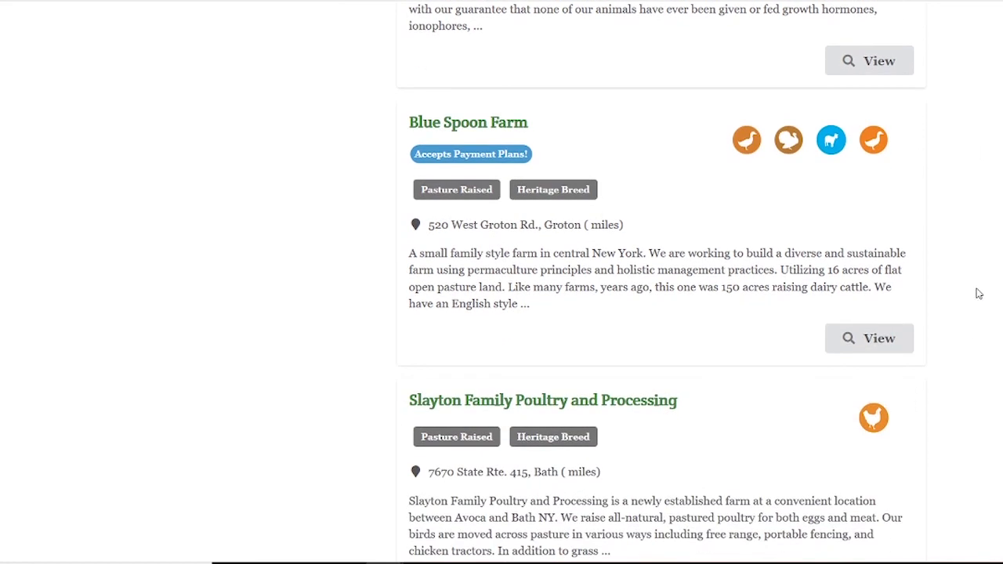